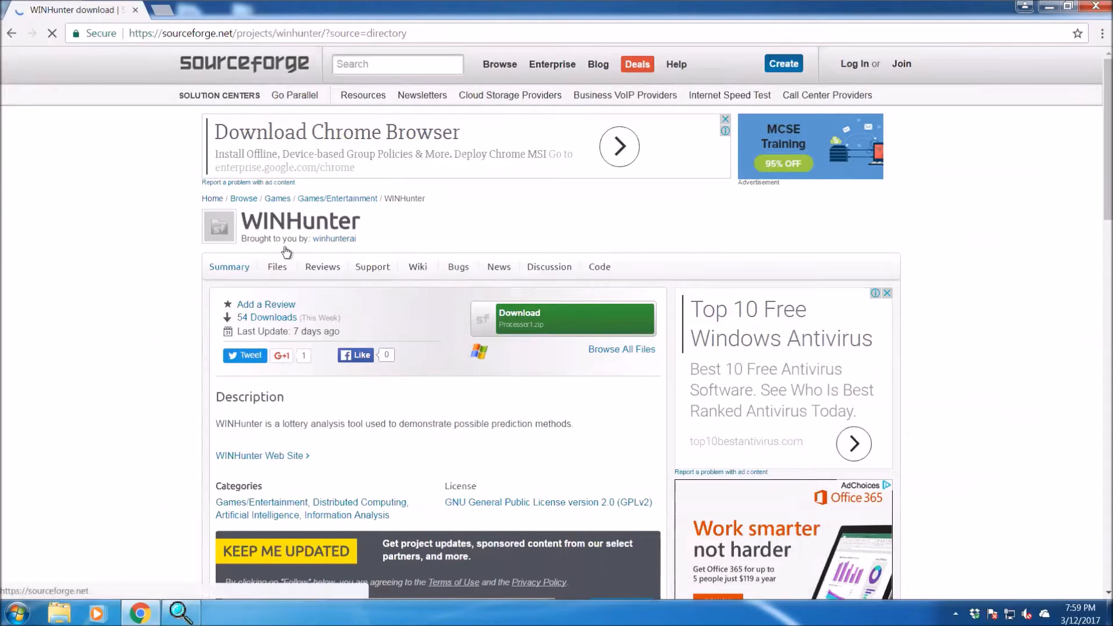
Browse the WINHunter project files on SourceForge, viewing the winhunter folder and the Windows Installer folder
click(280, 267)
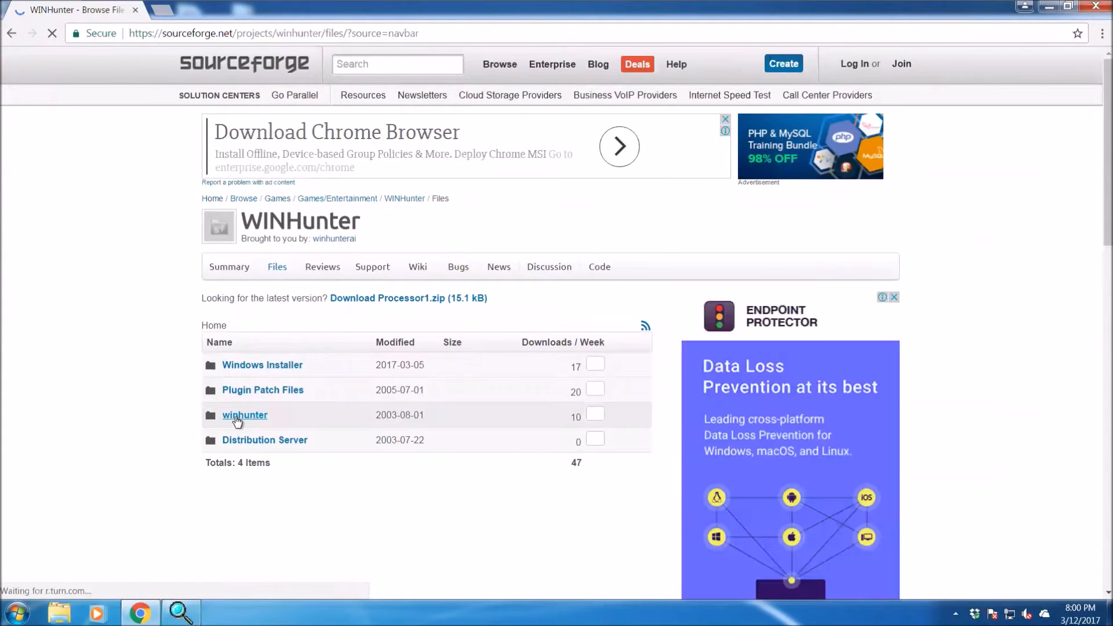
click(236, 417)
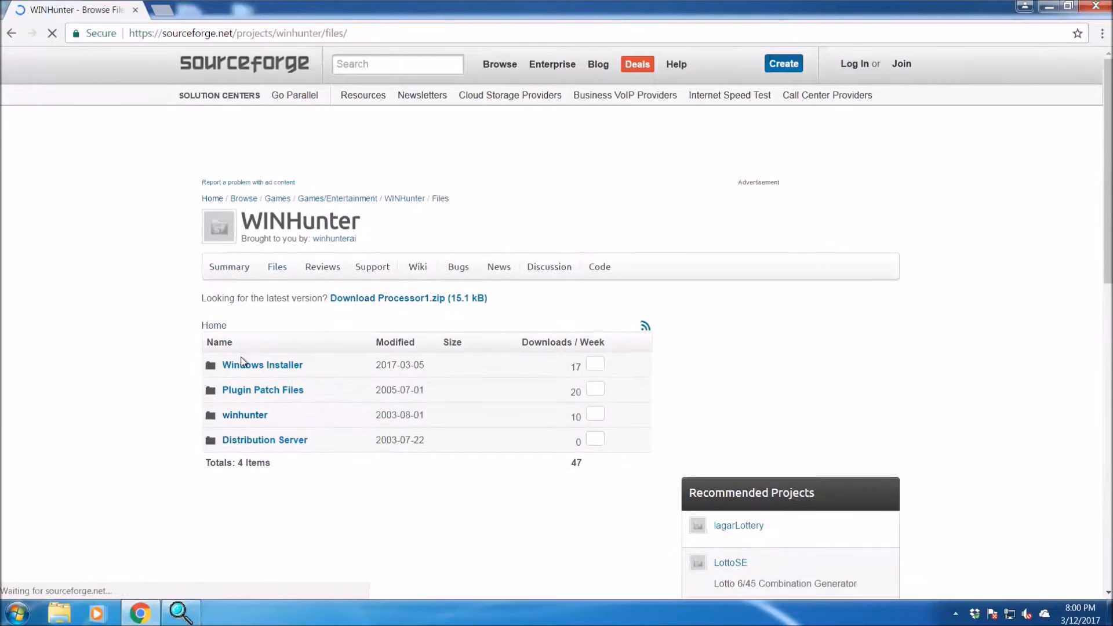
click(240, 370)
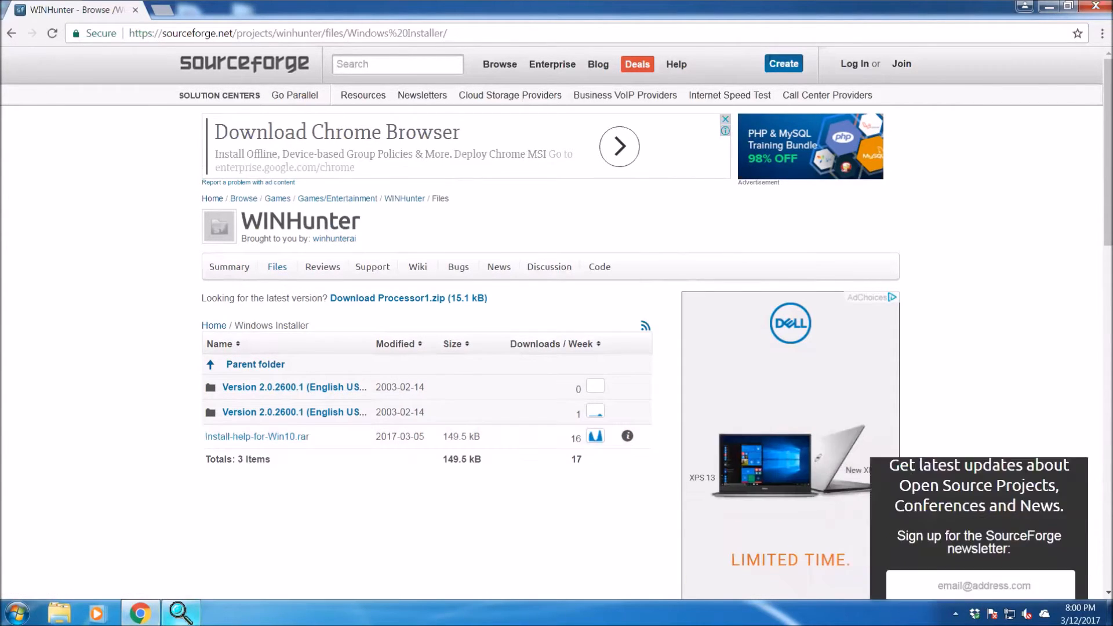
Switch to WIN! Hunter and look over the commands available for the WINHunter root item
click(181, 613)
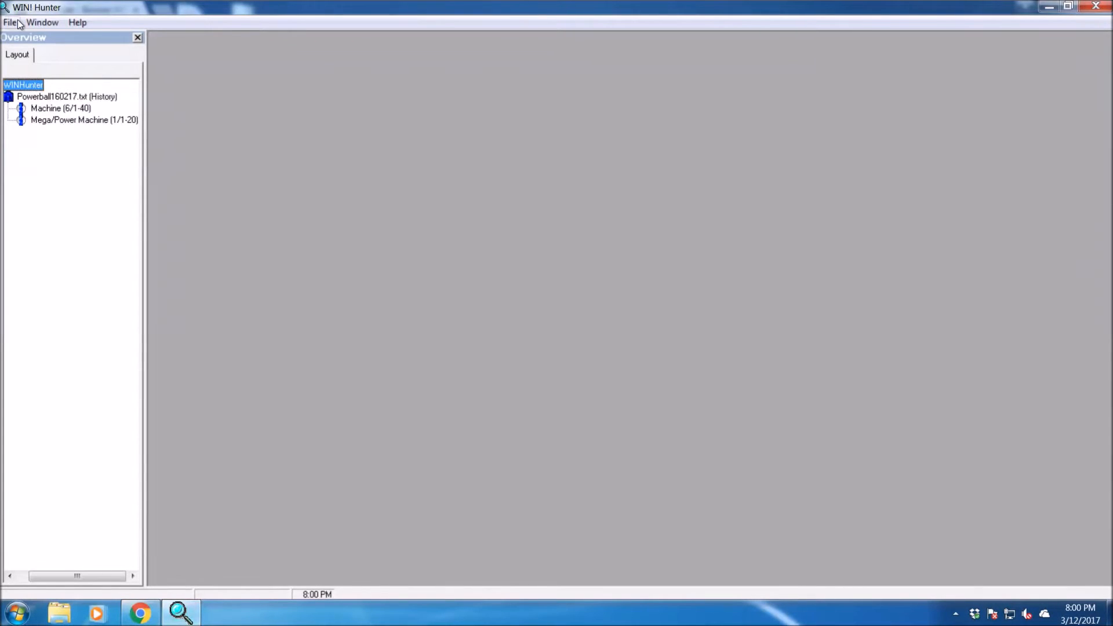
right_click(19, 84)
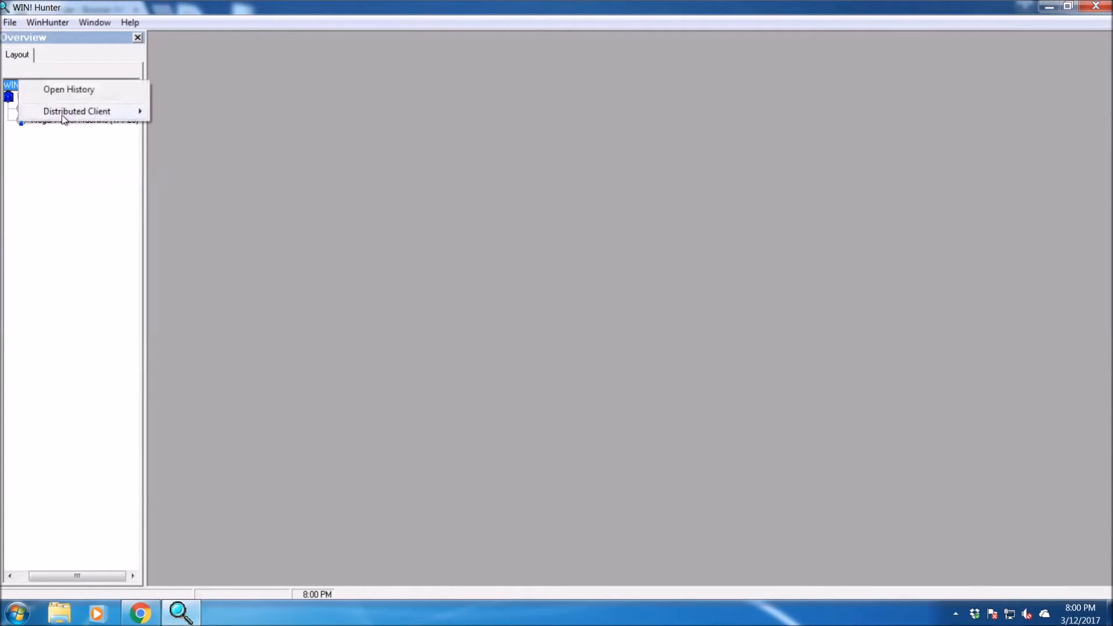
click(35, 23)
mouse_move(12, 28)
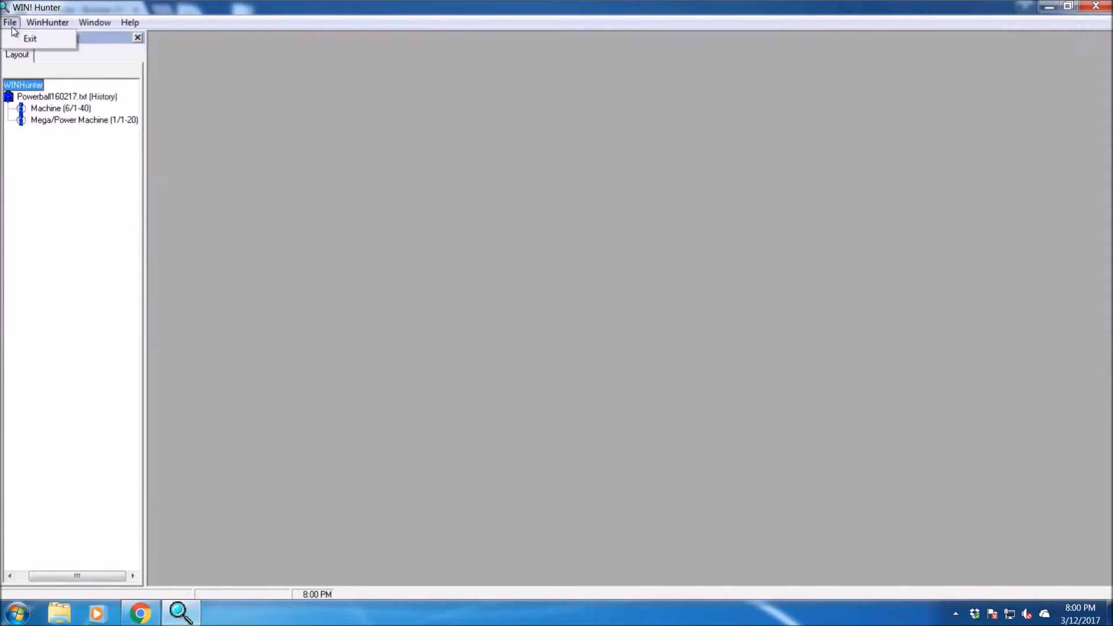
click(54, 23)
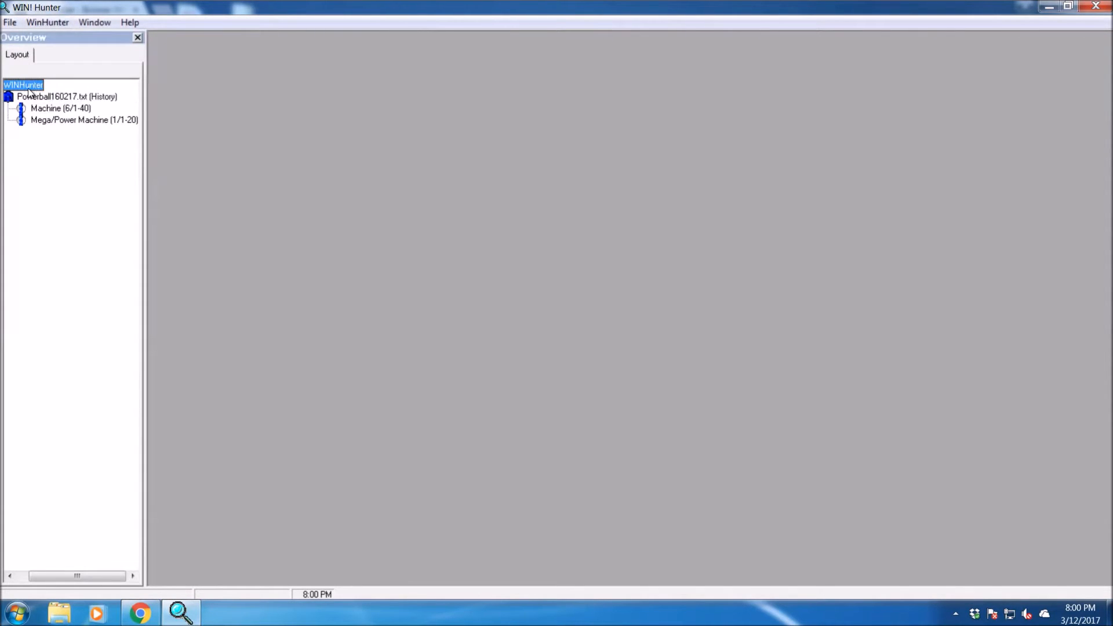
drag(105, 582, 31, 578)
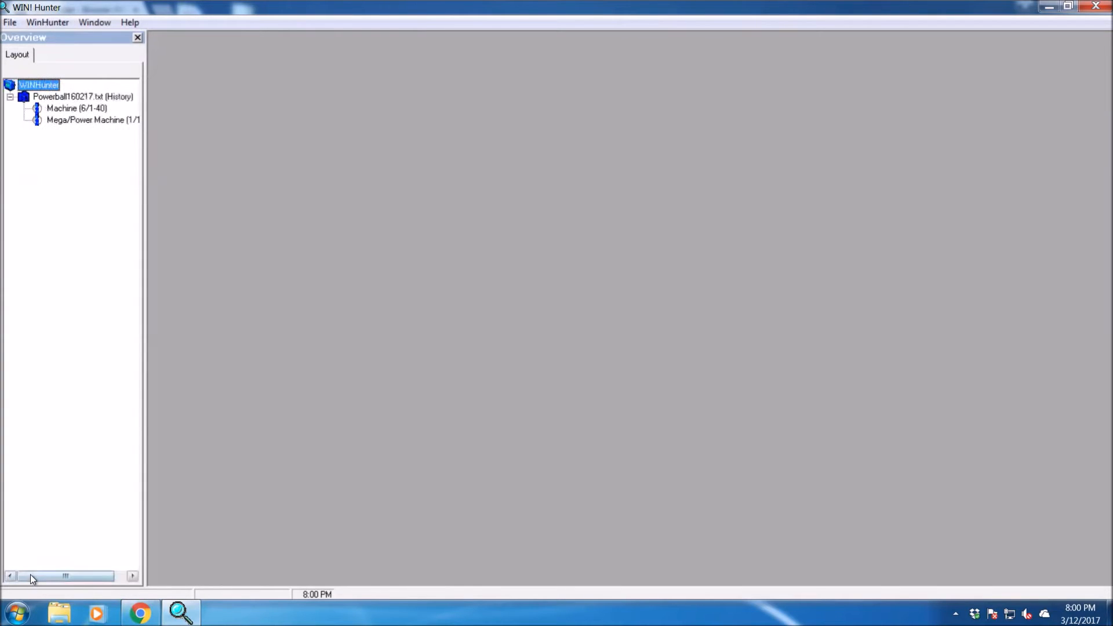
Start opening a history from the WINHunter root item and browse to the ozpb folder
right_click(38, 87)
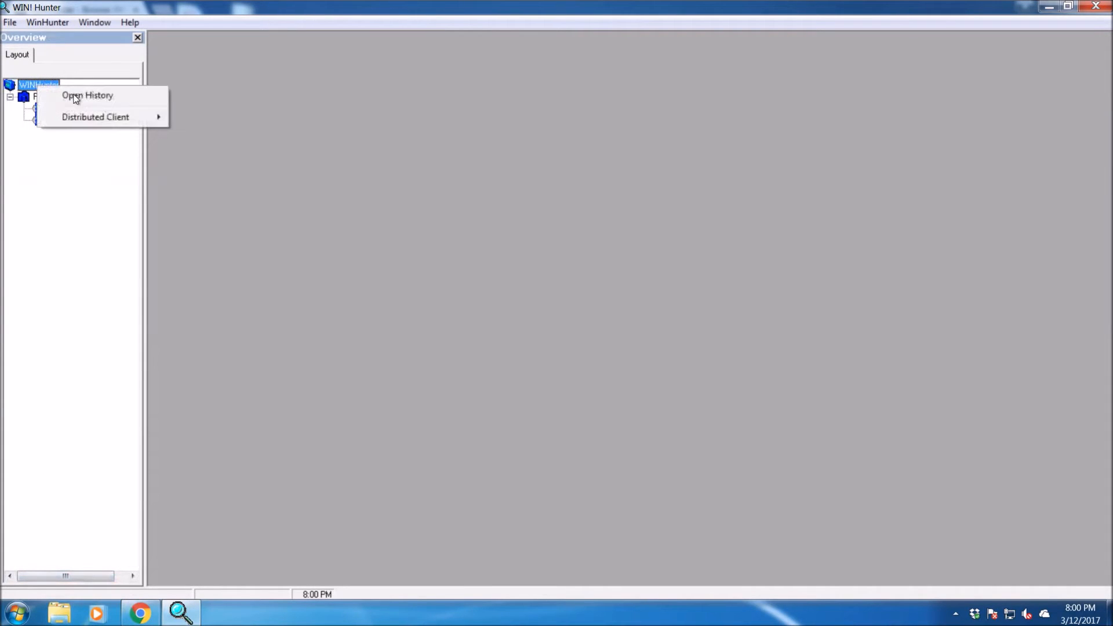
click(76, 97)
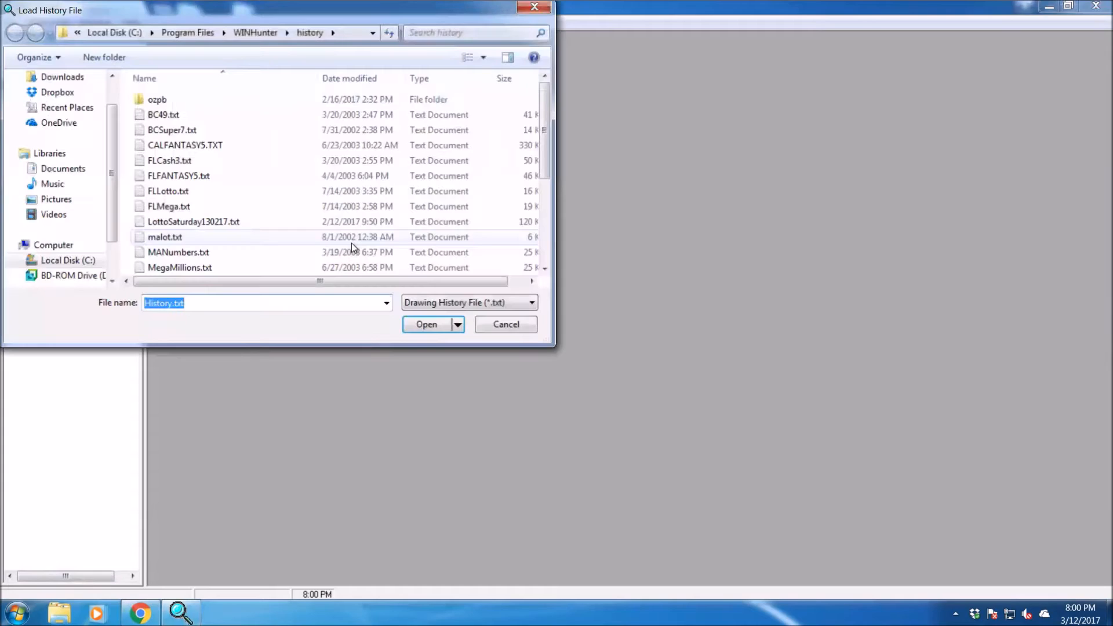
click(151, 102)
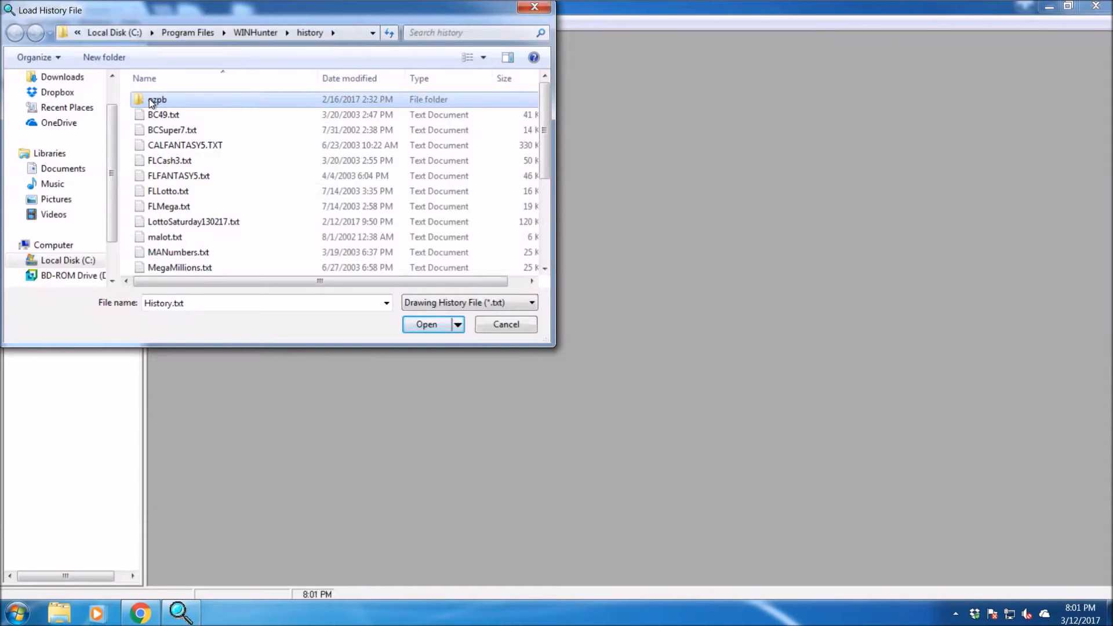
double_click(148, 98)
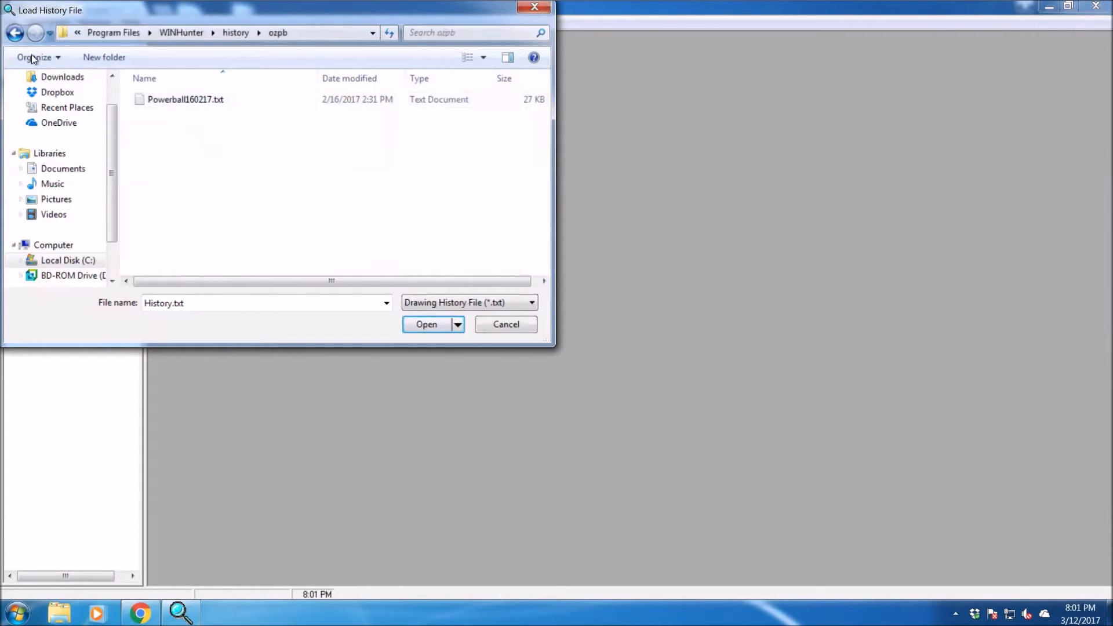
Open Powerball160217.txt from the ozpb folder in Notepad to inspect its contents
click(169, 104)
right_click(168, 104)
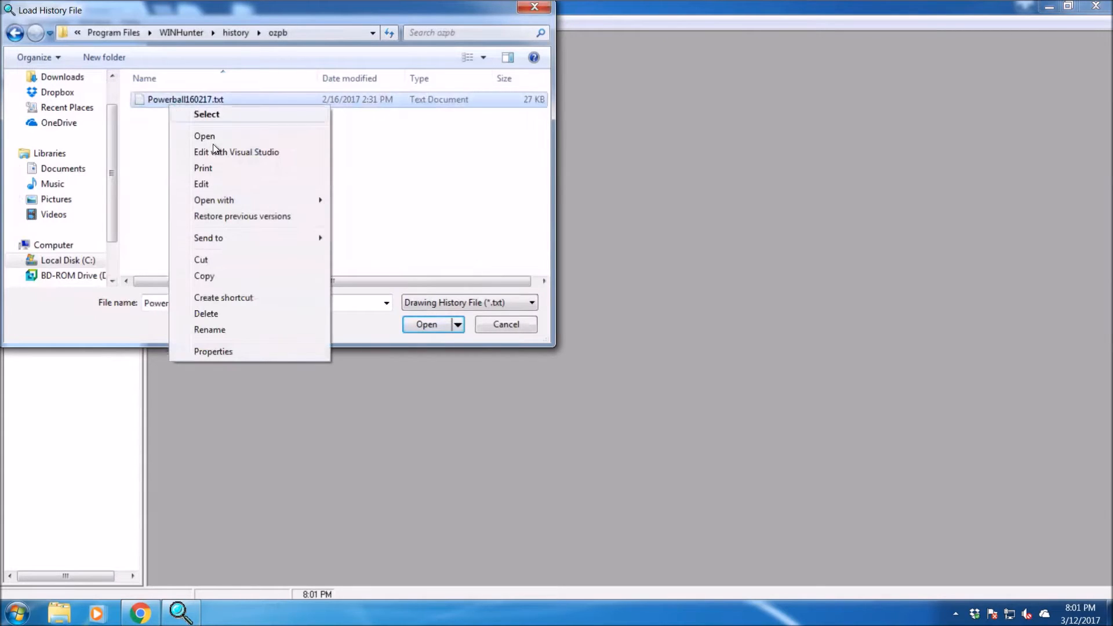
mouse_move(224, 200)
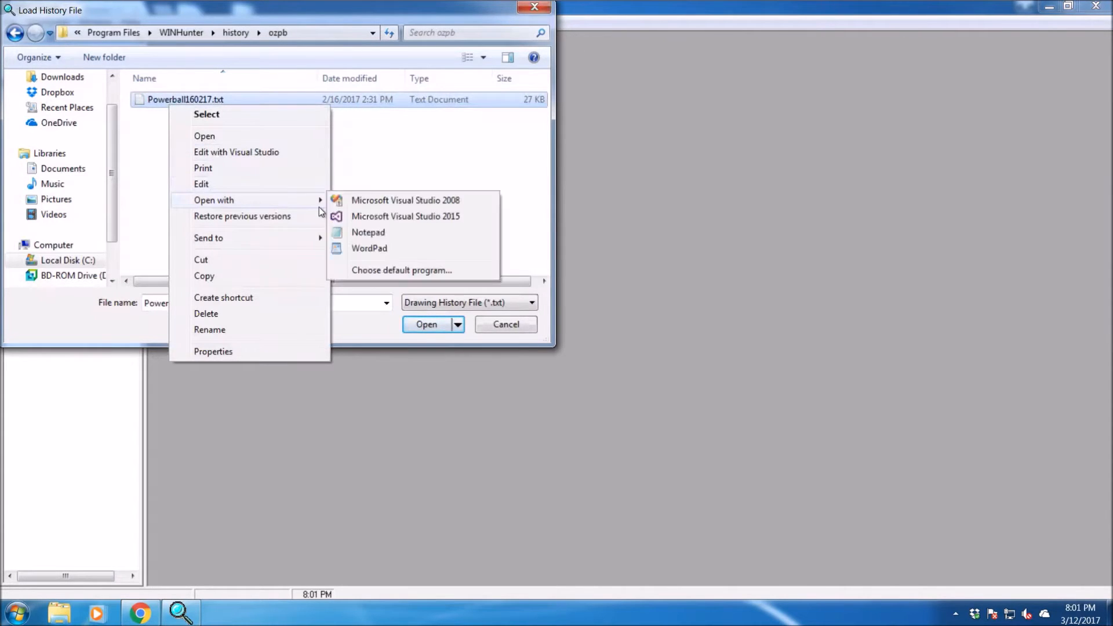
click(364, 233)
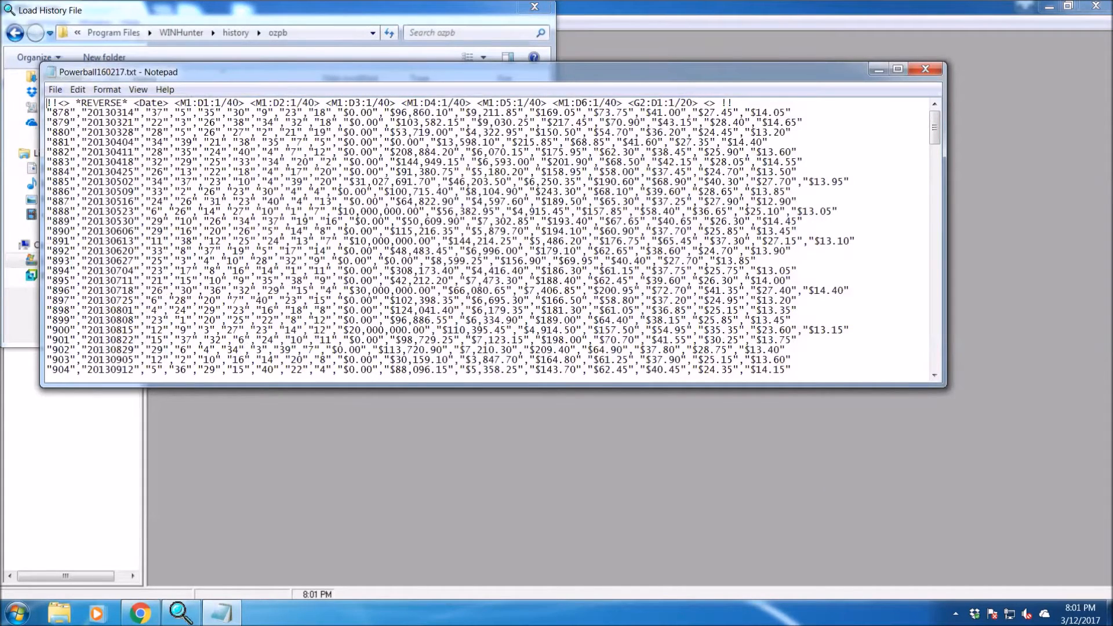
Examine the header line of Powerball160217.txt, including the *REVERSE* marker, the M1 draw fields and the G2 field
drag(734, 105, 15, 112)
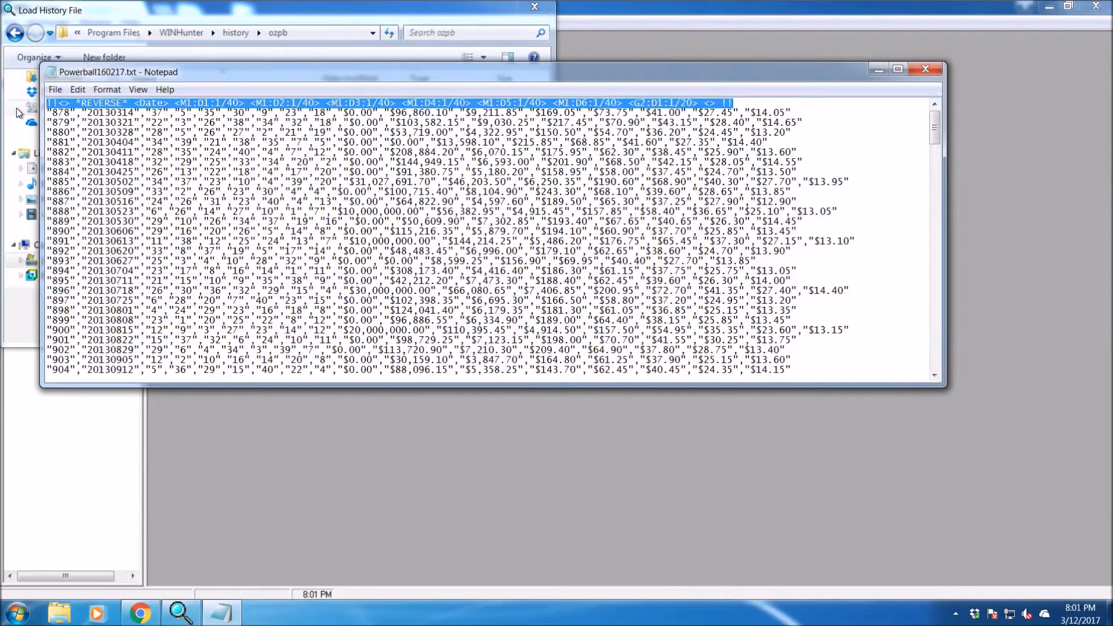
drag(70, 103, 44, 104)
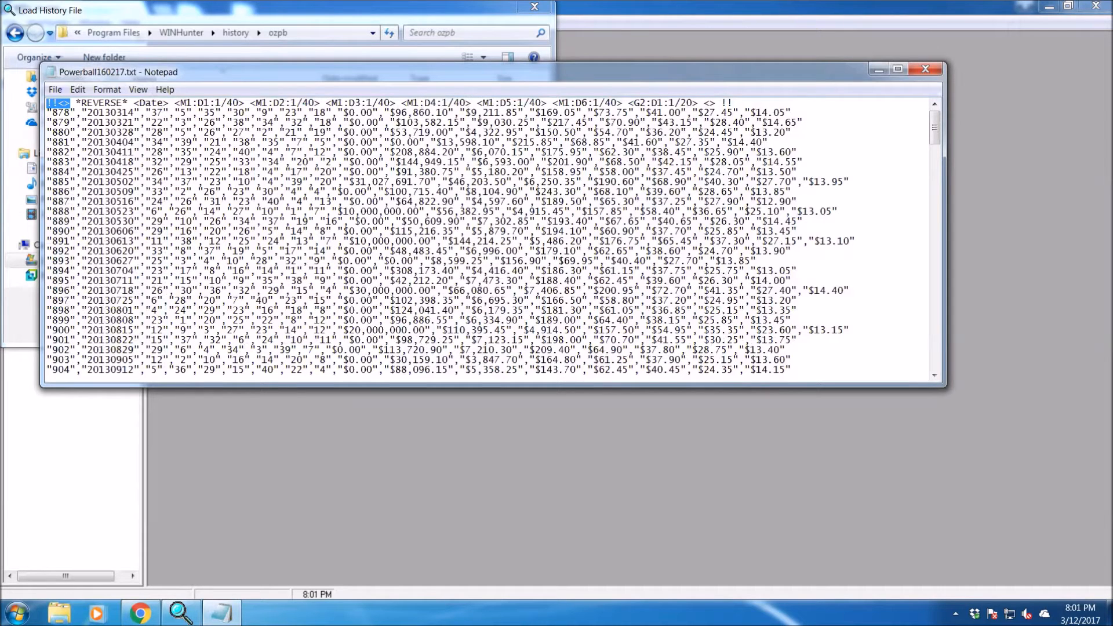
click(140, 103)
drag(123, 104, 99, 113)
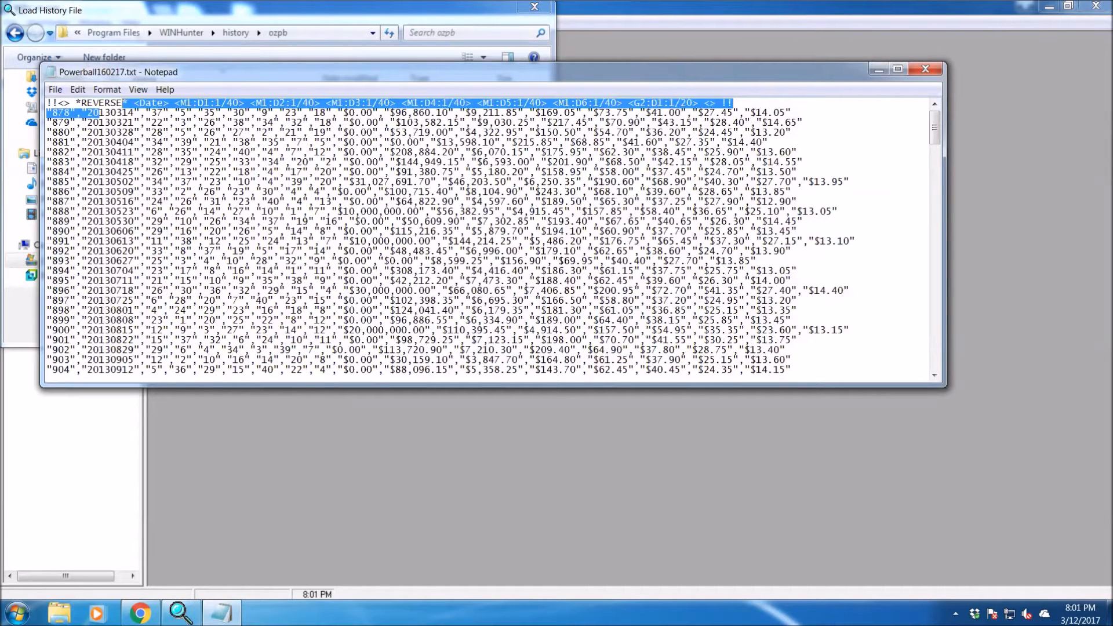
click(191, 103)
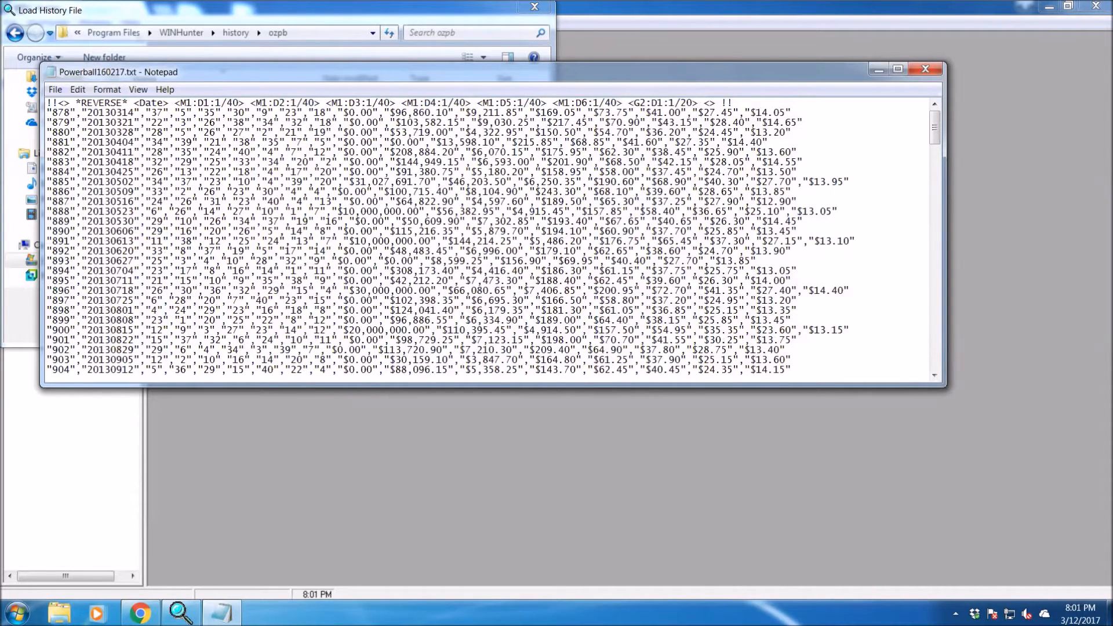
drag(615, 103, 576, 103)
click(594, 103)
drag(634, 103, 792, 114)
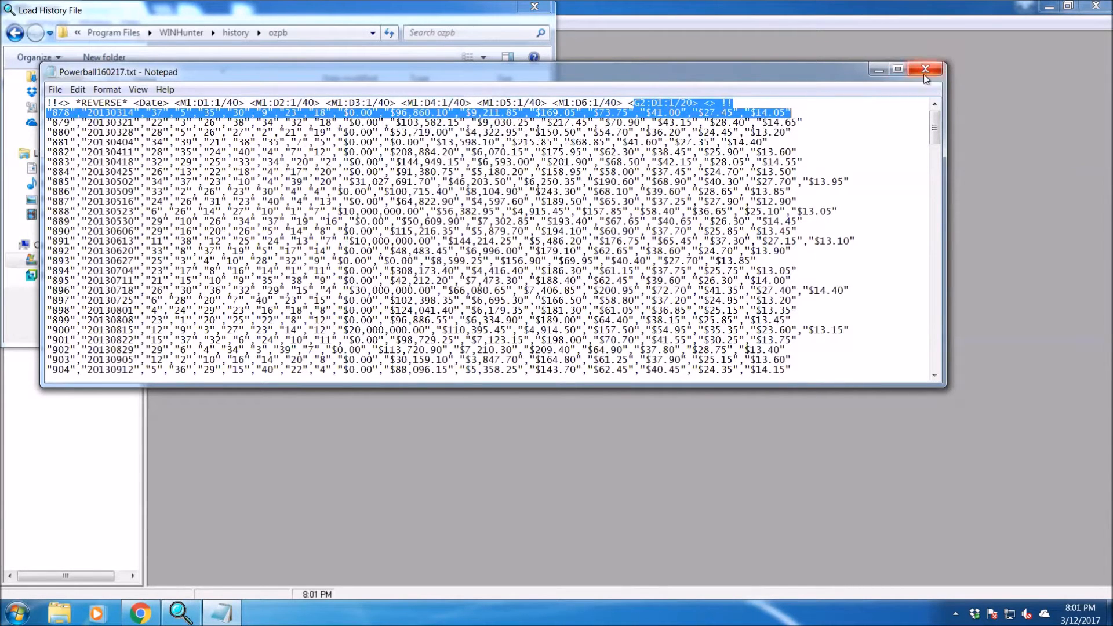
Close the Notepad file and load Powerball160217.txt as the drawing history
click(924, 73)
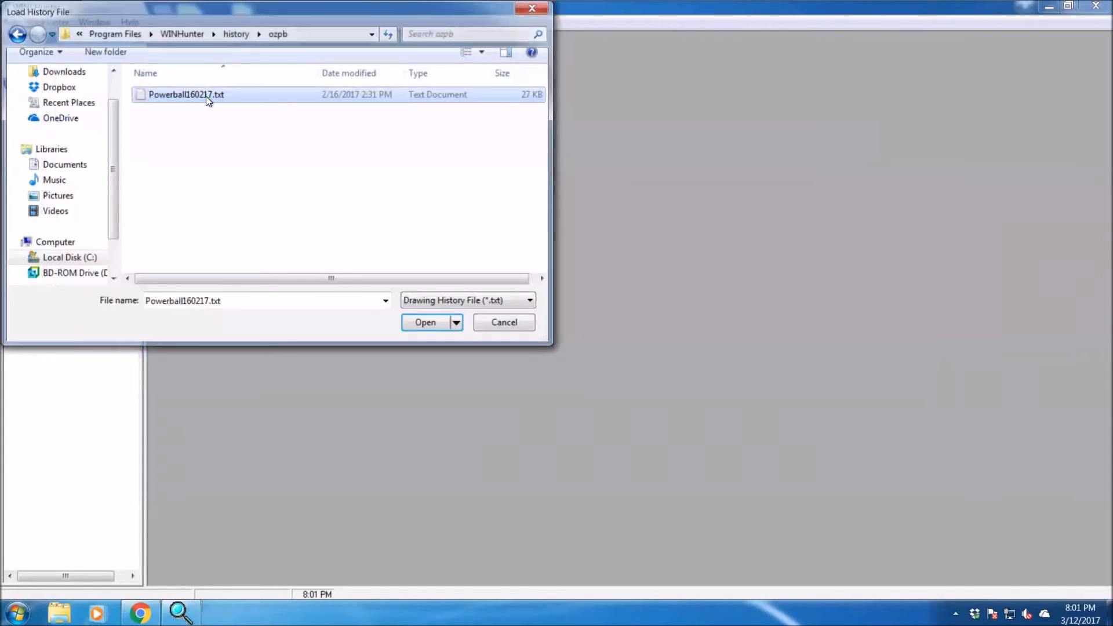
double_click(206, 96)
click(579, 351)
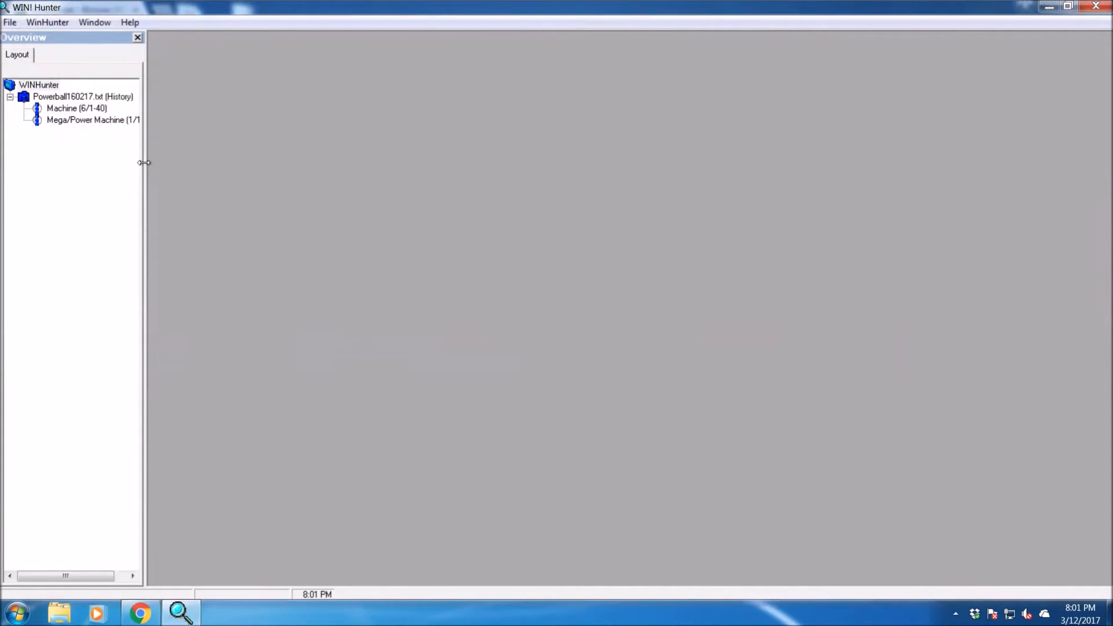
Add a new stack to Machine (6/1-40) under the Powerball160217.txt history
click(58, 109)
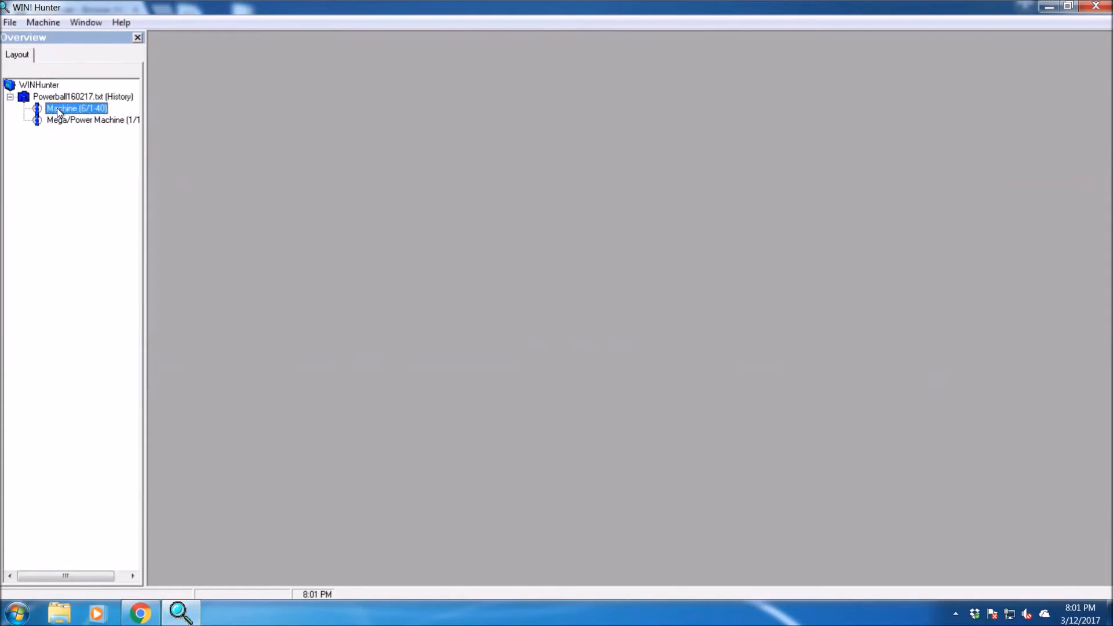
right_click(58, 111)
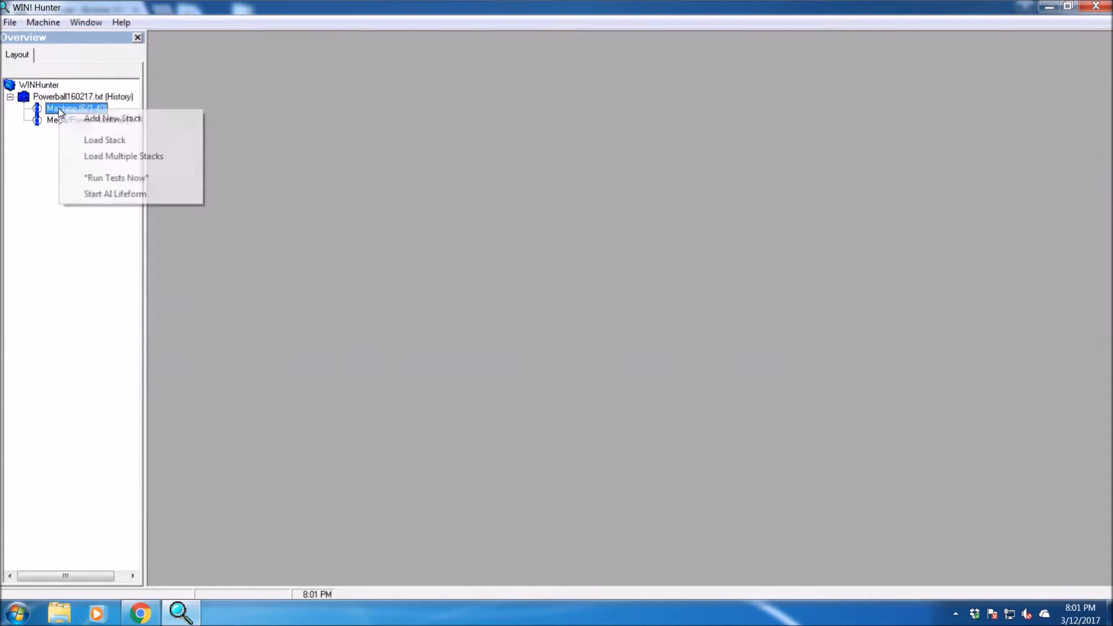
click(108, 119)
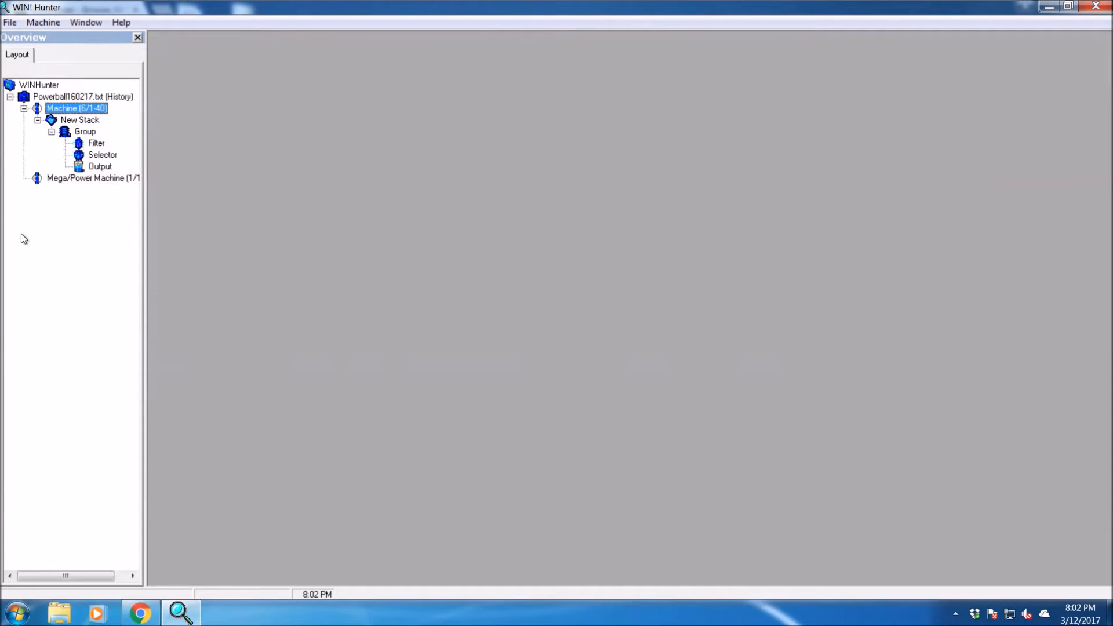
Add the PreviousDwgs processor to the Filter in the new stack's group
right_click(92, 143)
click(140, 154)
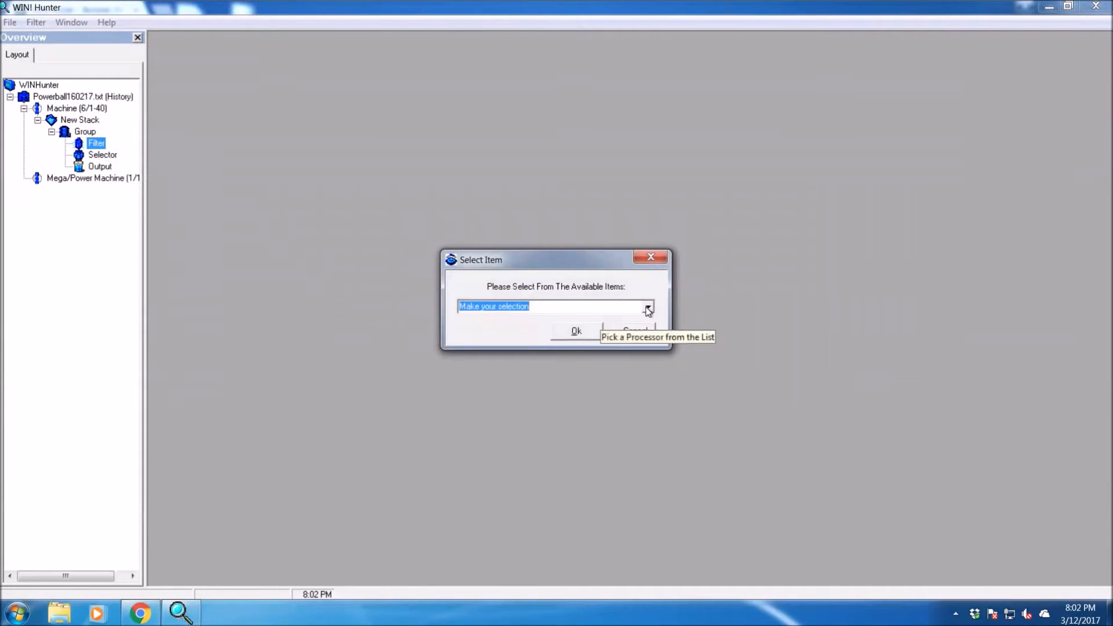
click(648, 307)
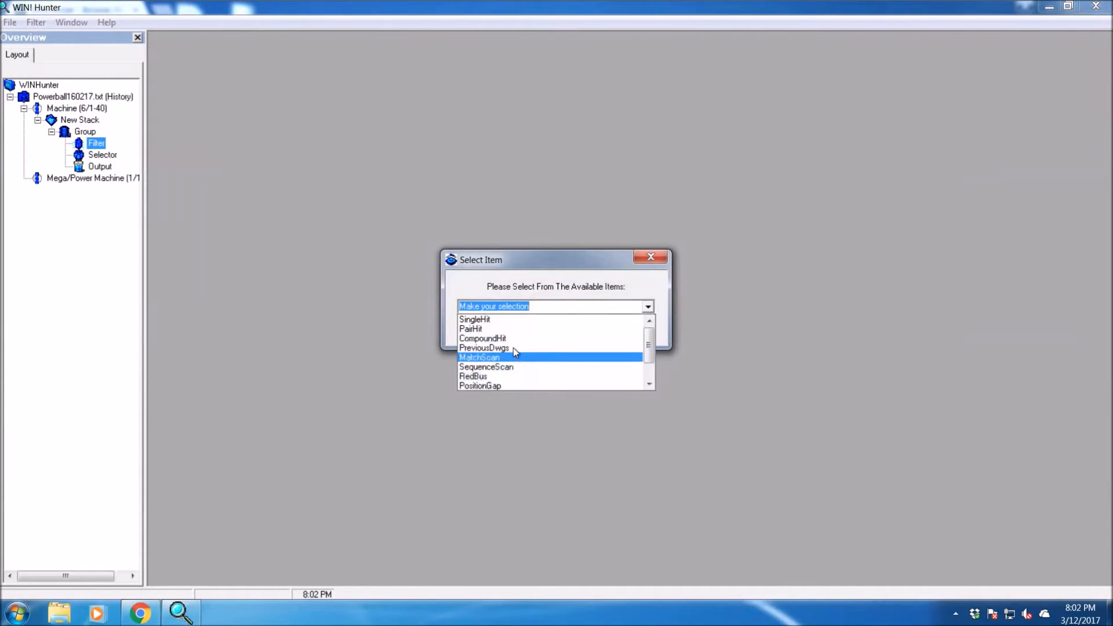
click(487, 349)
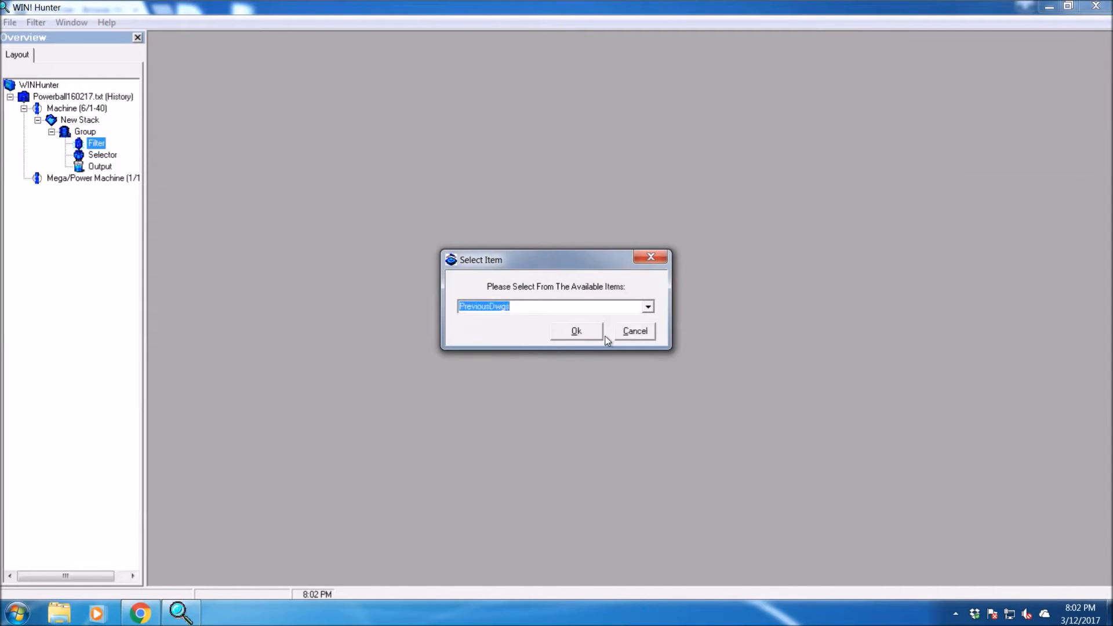
click(577, 332)
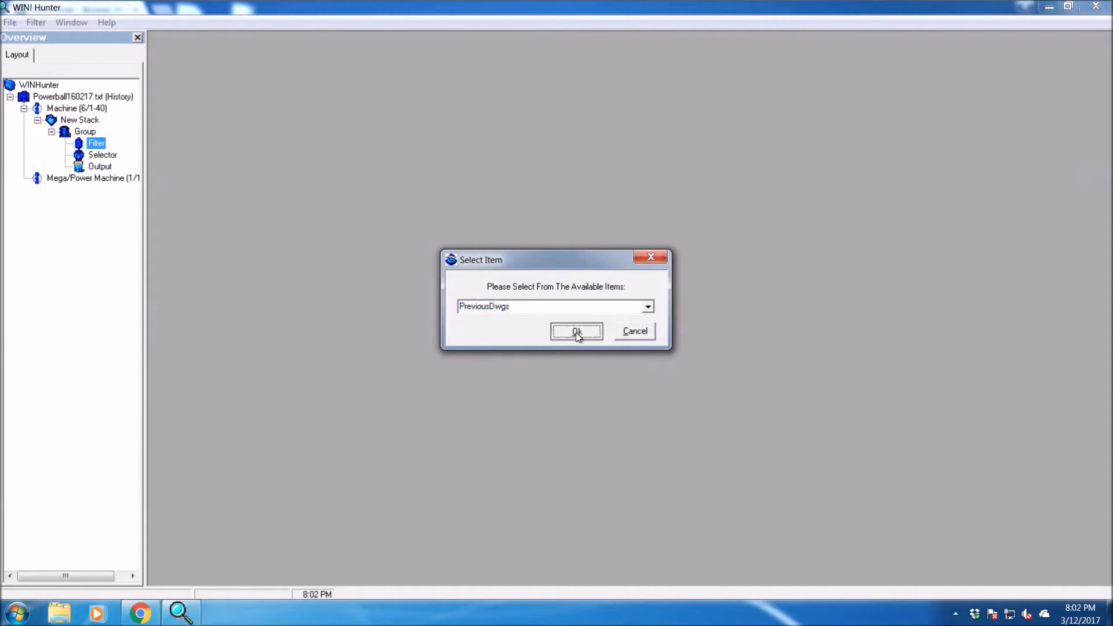
Set the new stack's Stop At Drawing setting to 10
right_click(59, 119)
click(103, 213)
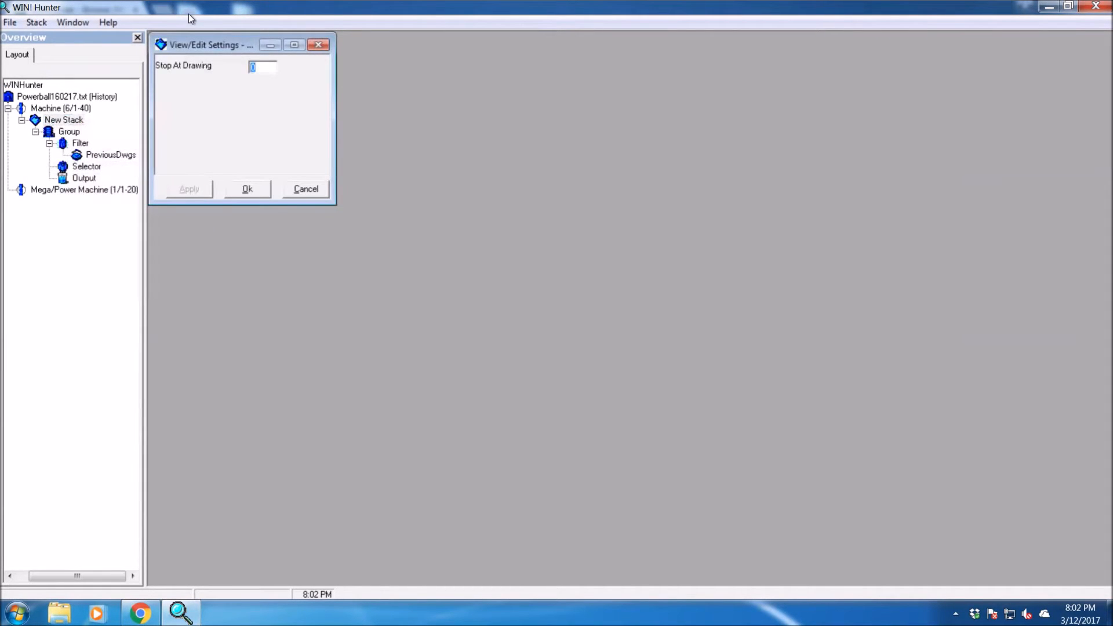
text(10)
click(233, 190)
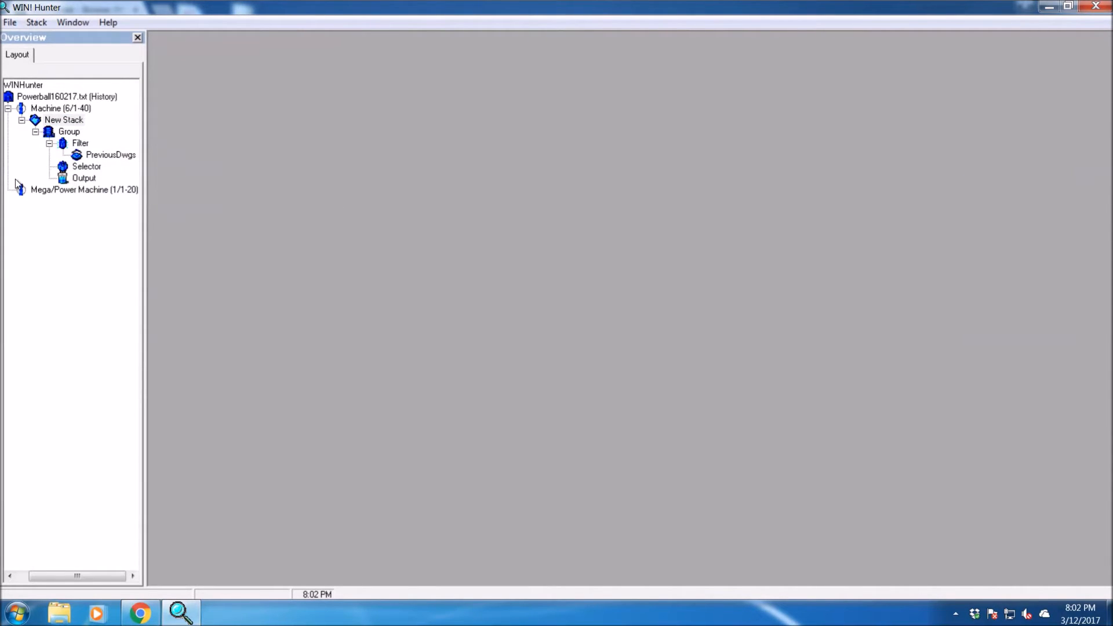
Run a back test on the new stack and move its results window clear of the status window
right_click(75, 144)
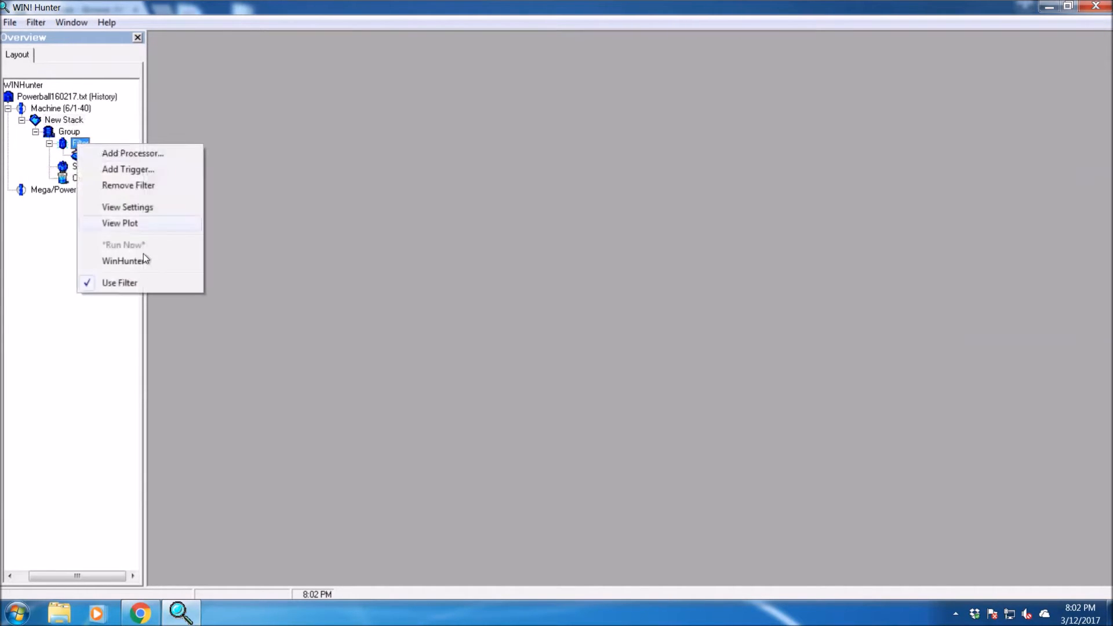
right_click(65, 120)
click(113, 301)
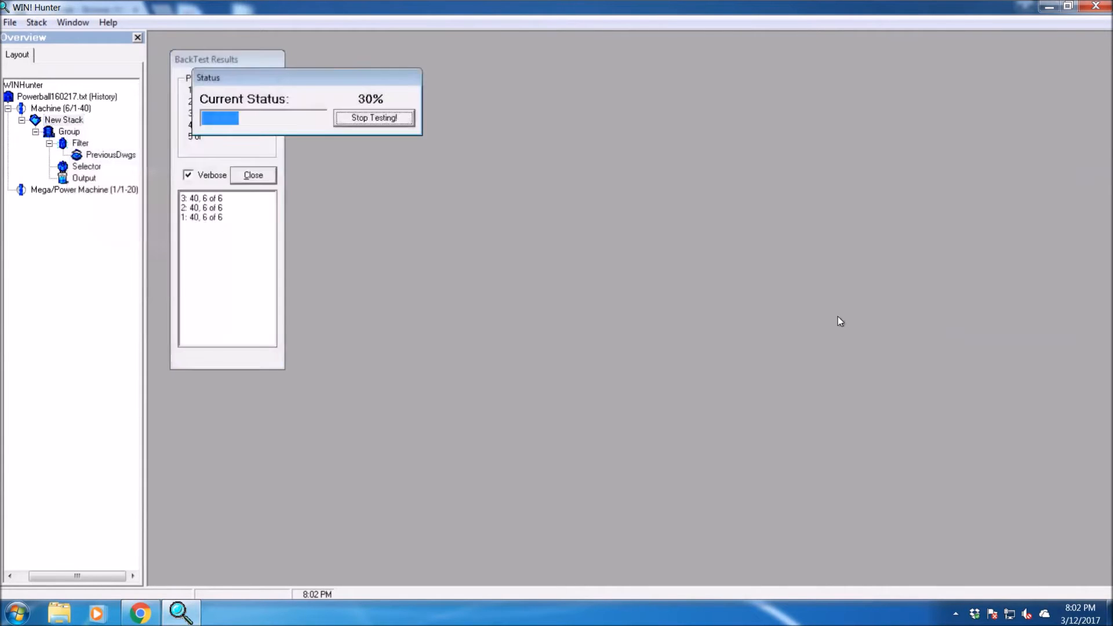
drag(222, 59, 734, 97)
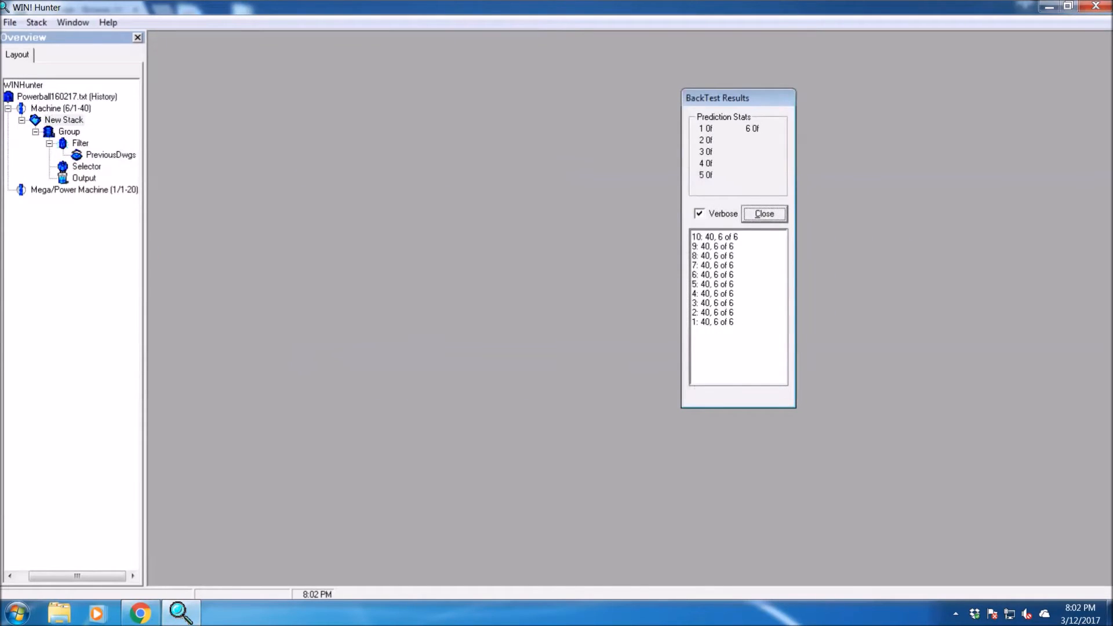
Review the per-drawing prediction lines in the BackTest Results list
drag(734, 314, 692, 236)
click(712, 323)
drag(734, 312, 698, 333)
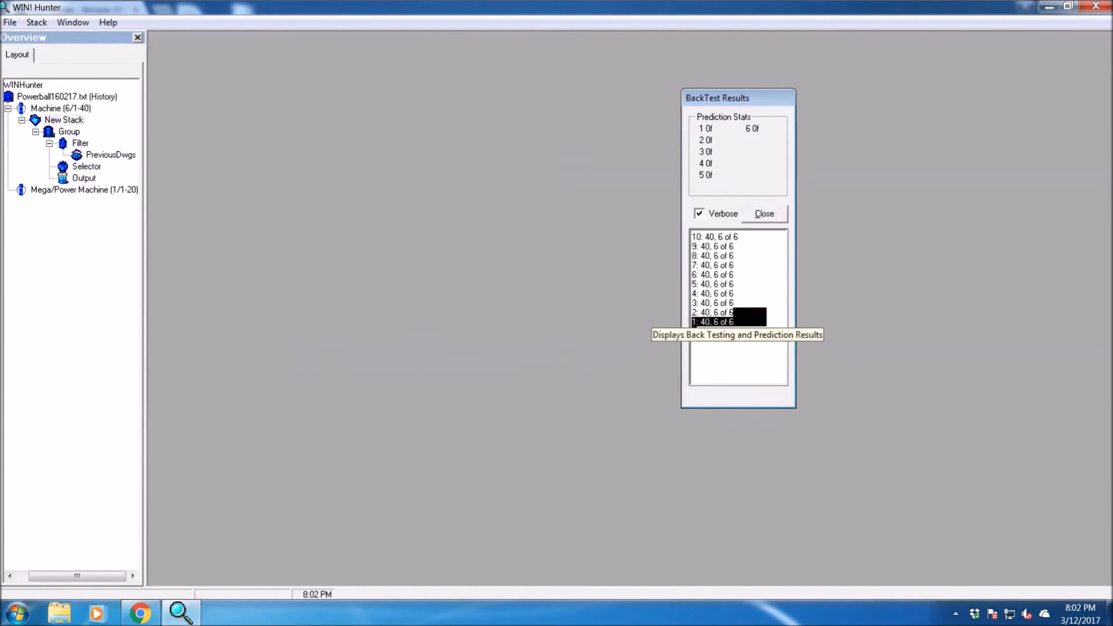
Close the back-test results and set the PreviousDwgs processor's Previous Drawings and Previous Weight to 1
click(757, 216)
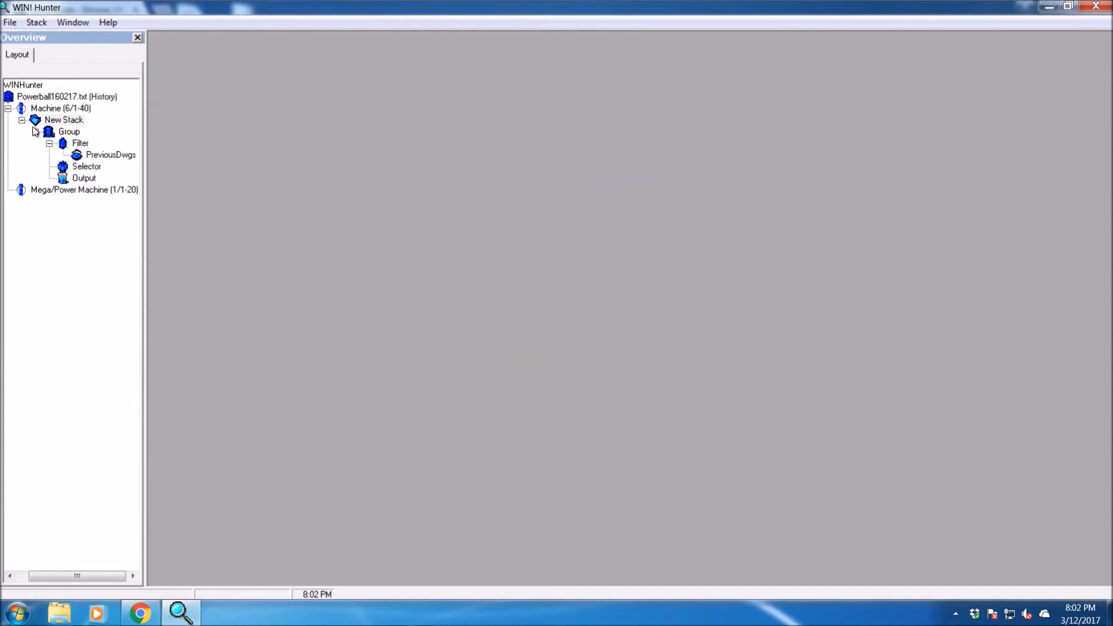
click(80, 144)
right_click(79, 144)
click(78, 155)
right_click(78, 156)
click(110, 189)
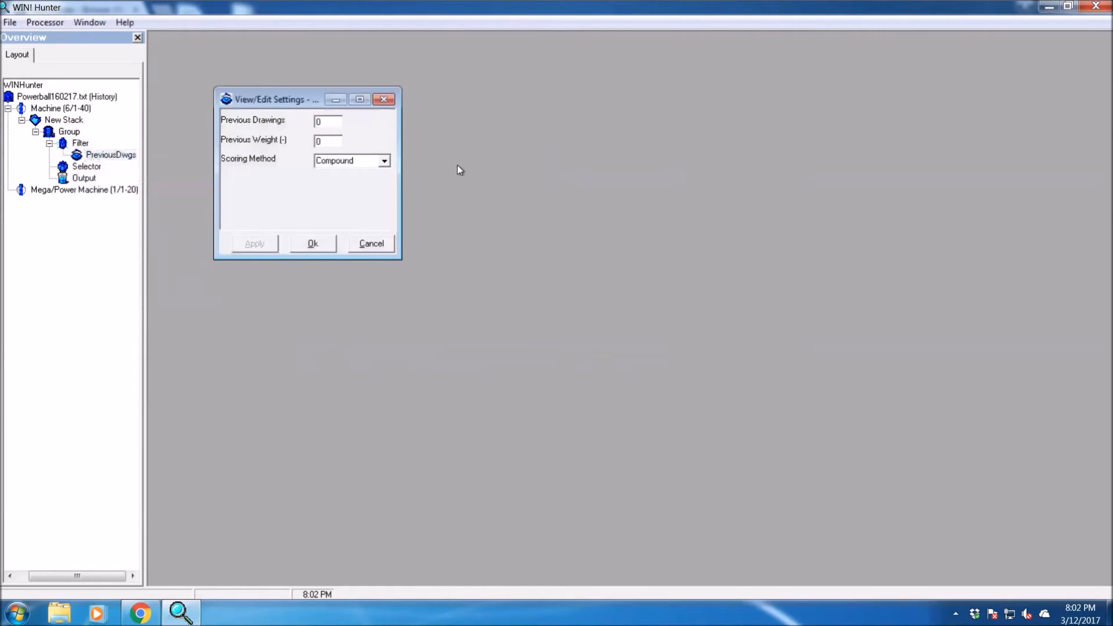
text(11)
click(248, 244)
click(297, 244)
Run the new stack's back test again, review the per-drawing prediction lines and close the results
right_click(66, 120)
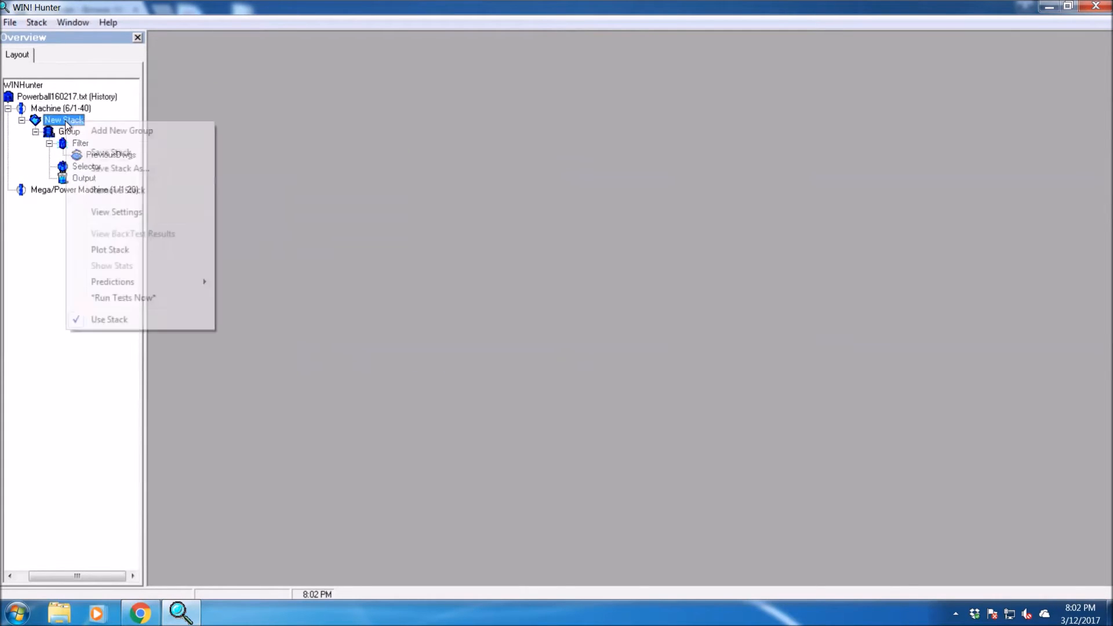
click(119, 297)
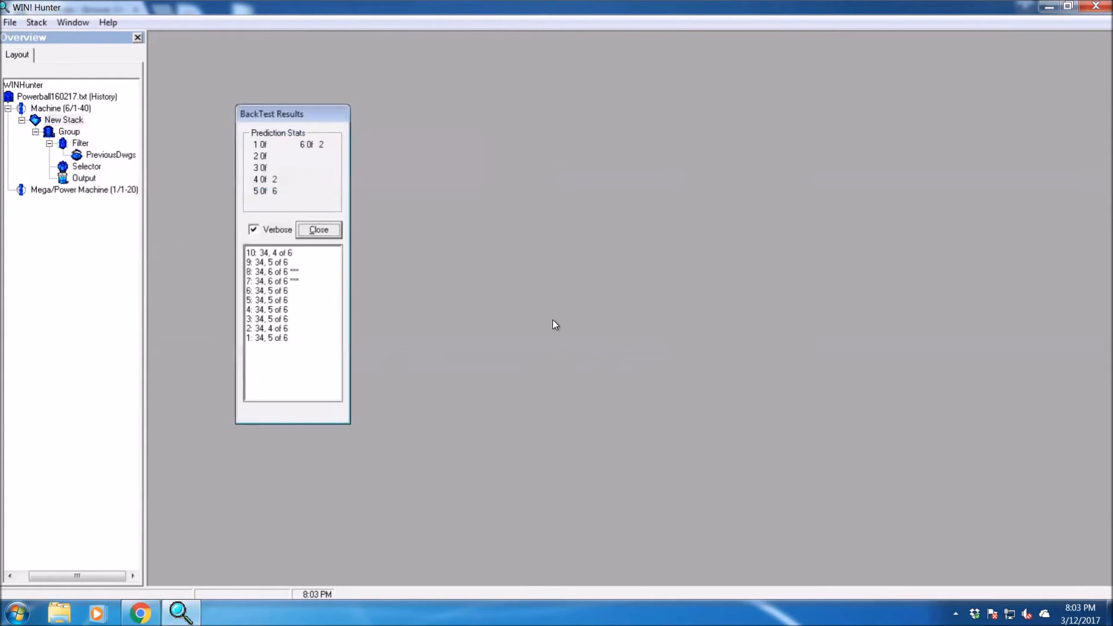
drag(295, 339, 268, 320)
drag(247, 281, 247, 252)
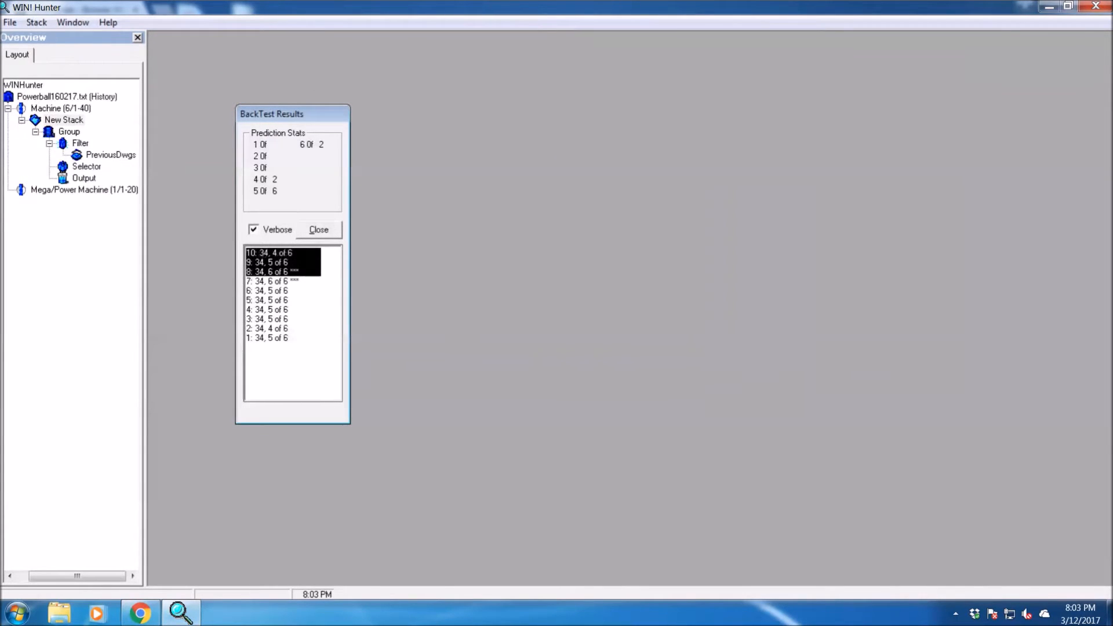
click(318, 231)
Open the optimizer for the Filter, move its window clear, and include PreviousDwgs with Previous Drawings, Previous Weight and Scoring Method
right_click(74, 144)
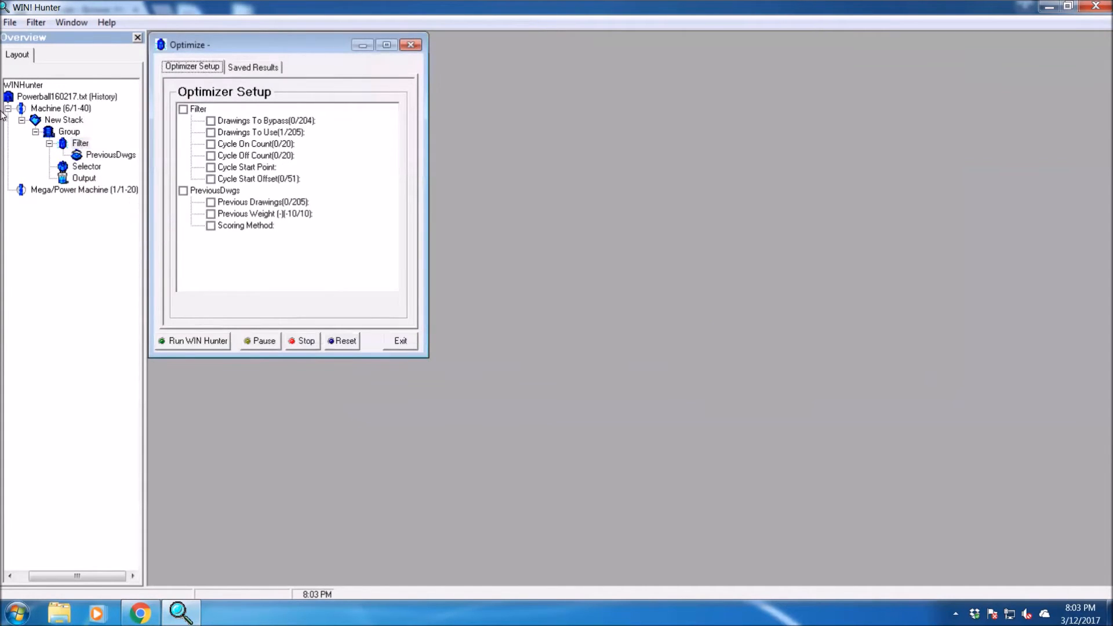
drag(231, 44, 769, 108)
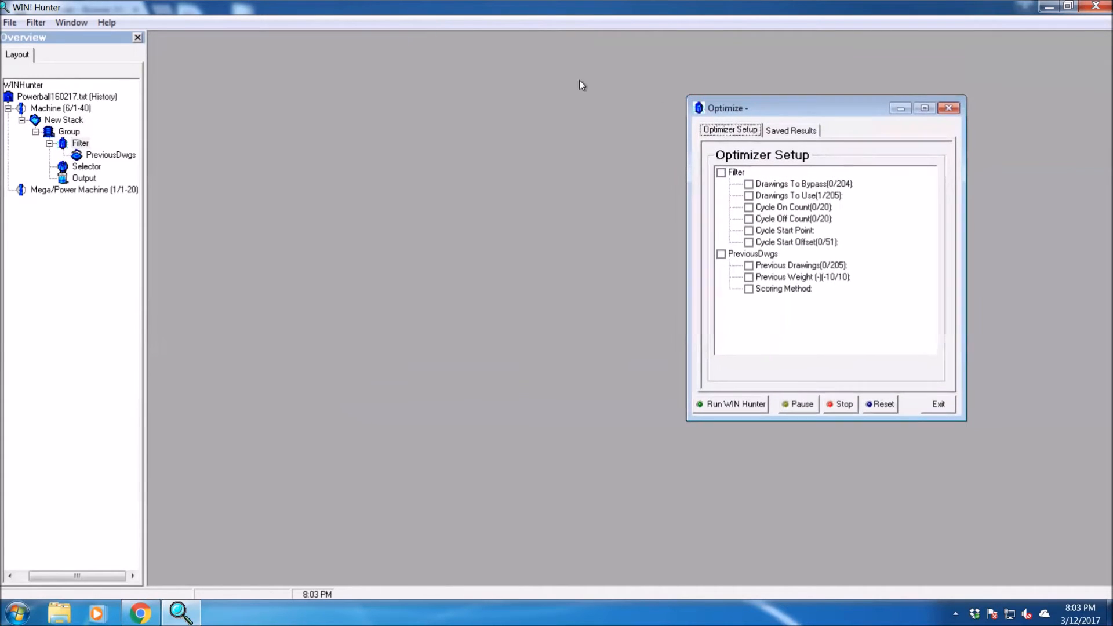
click(721, 254)
click(748, 277)
click(749, 289)
Set the optimizer's Previous Drawings maximum for PreviousDwgs to 30
double_click(721, 255)
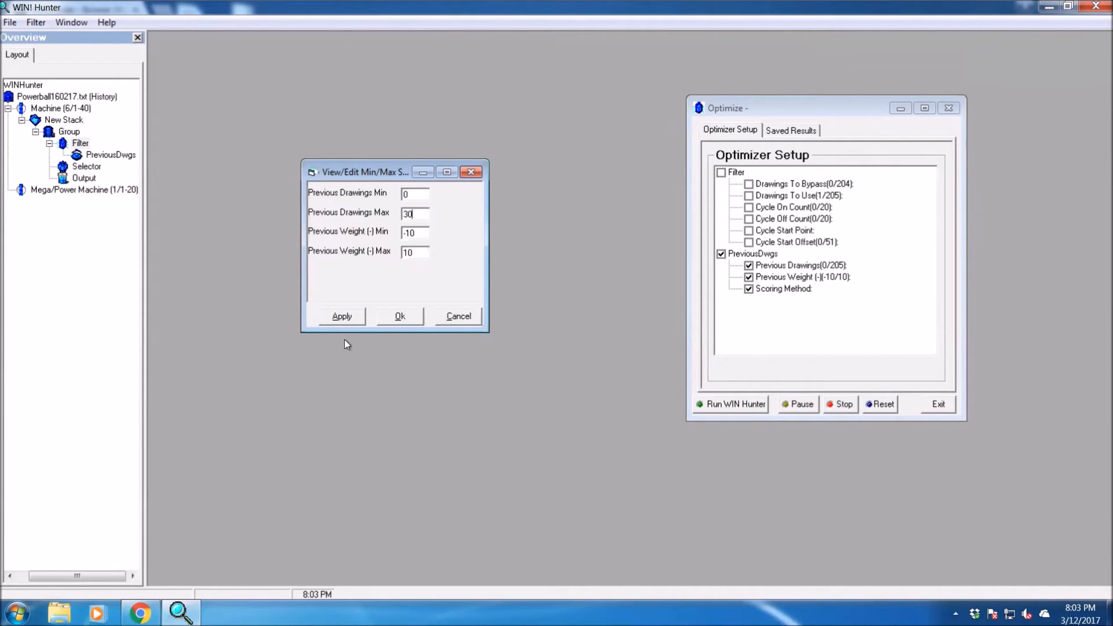
click(341, 317)
click(386, 318)
Include the Filter's Drawings To Bypass and Drawings To Use in the optimization, setting both maximums to 30
click(720, 172)
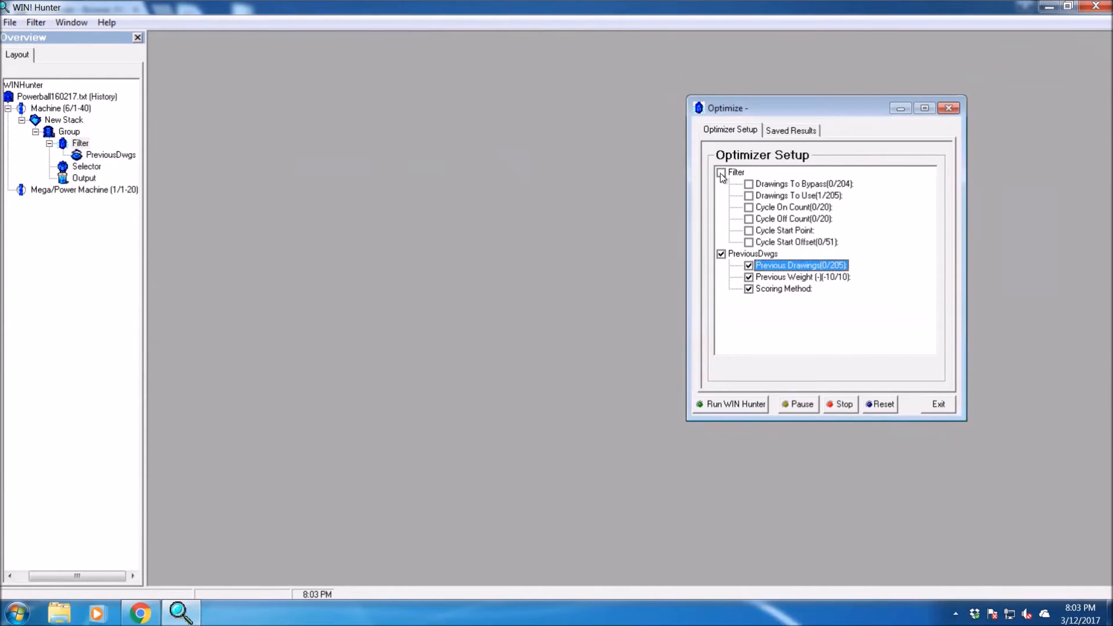
double_click(761, 185)
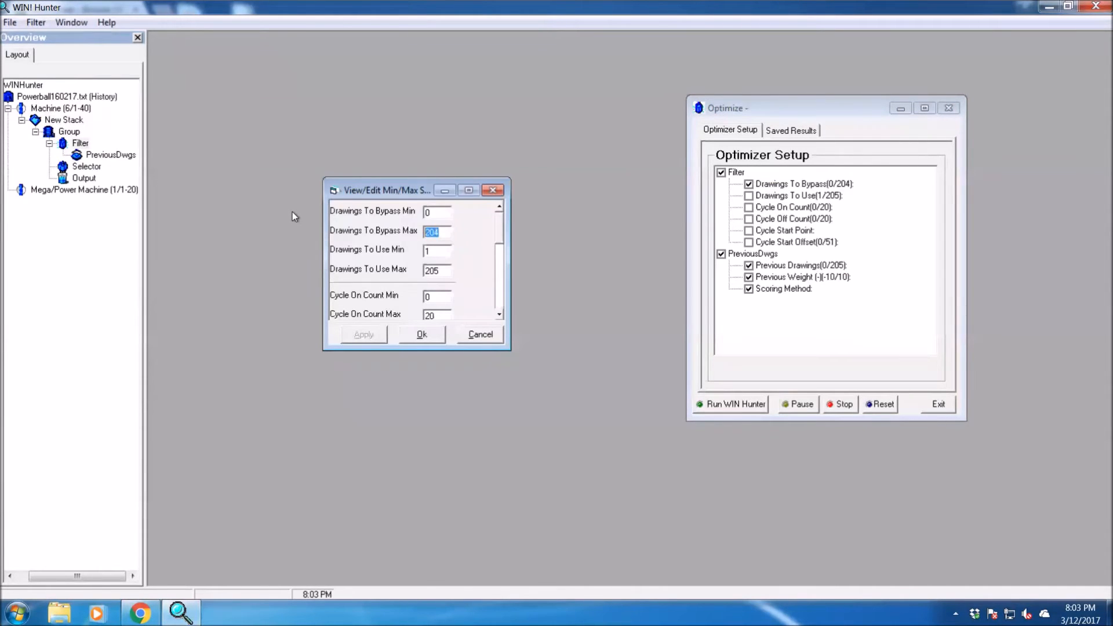
text(30)
click(419, 335)
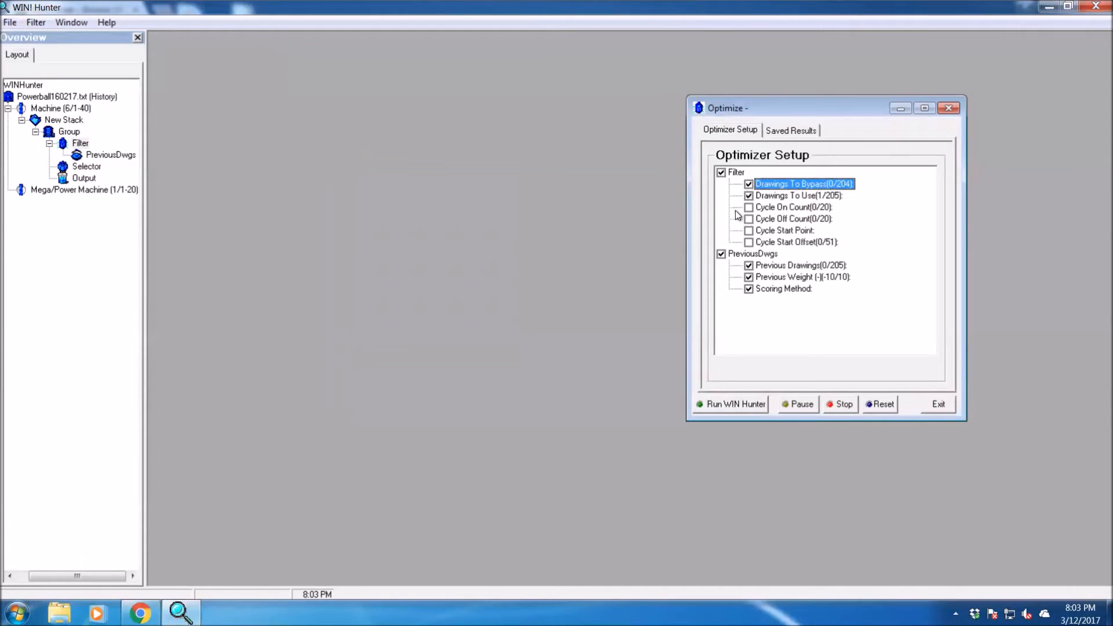
Enable the Prize Tier Method for the saved results and start the WIN Hunter optimization run
click(792, 132)
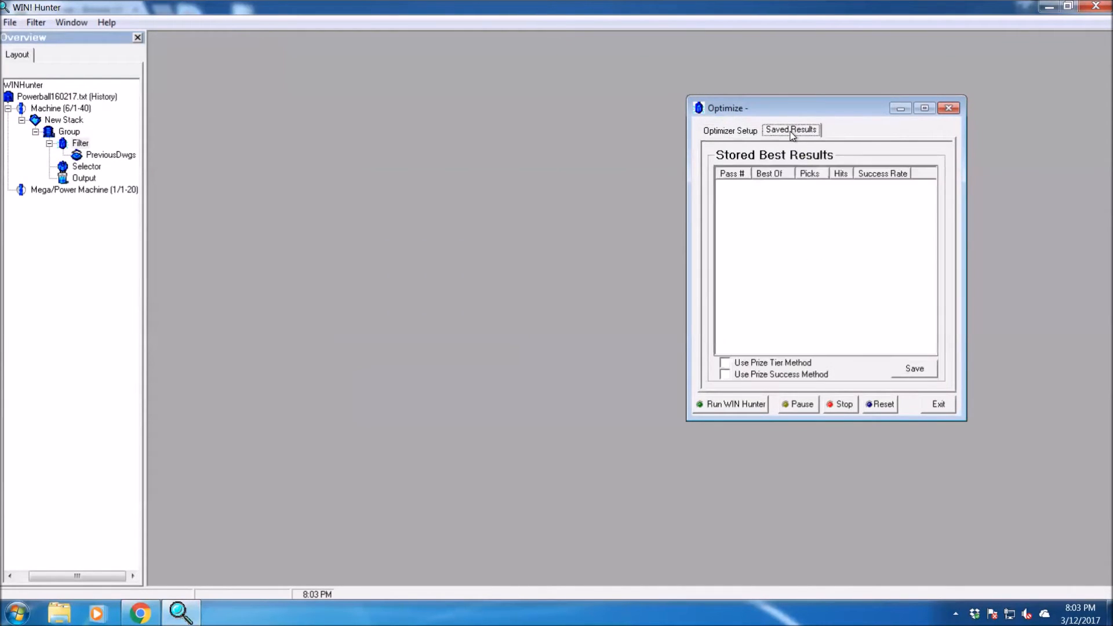
click(726, 365)
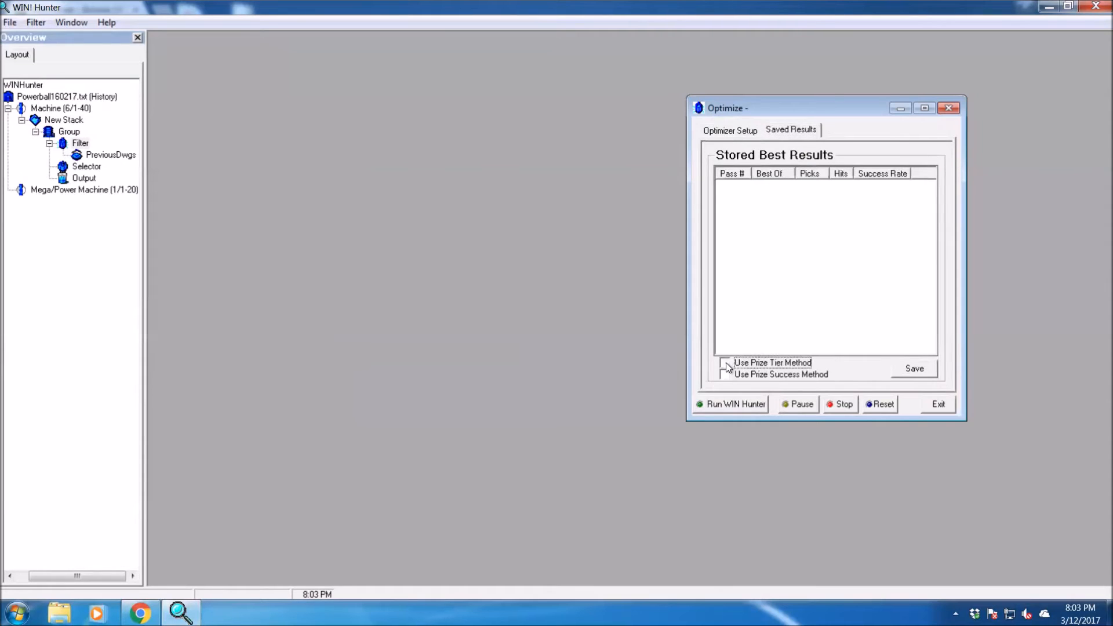
click(720, 407)
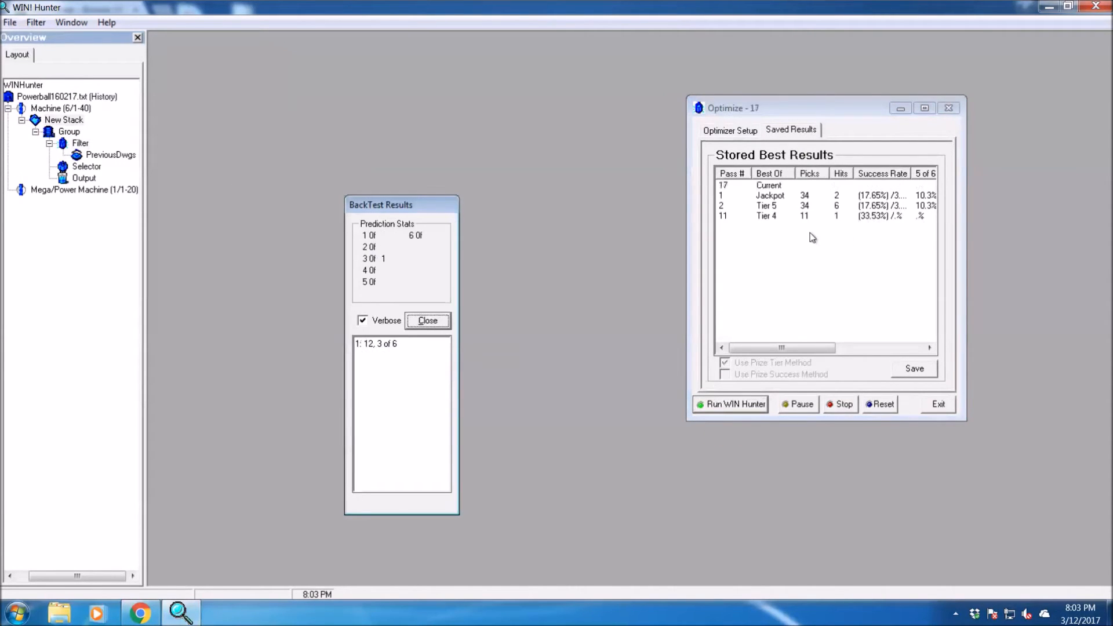
Examine the Filter and PreviousDwgs parameter values being tested during the run, and return to the saved results
click(727, 137)
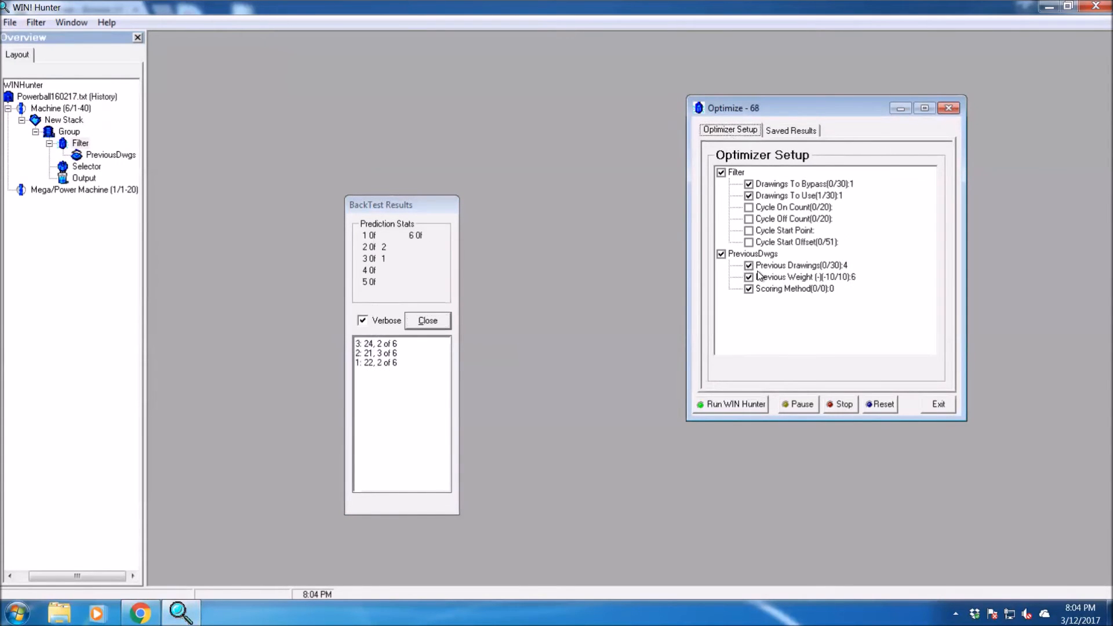
click(748, 289)
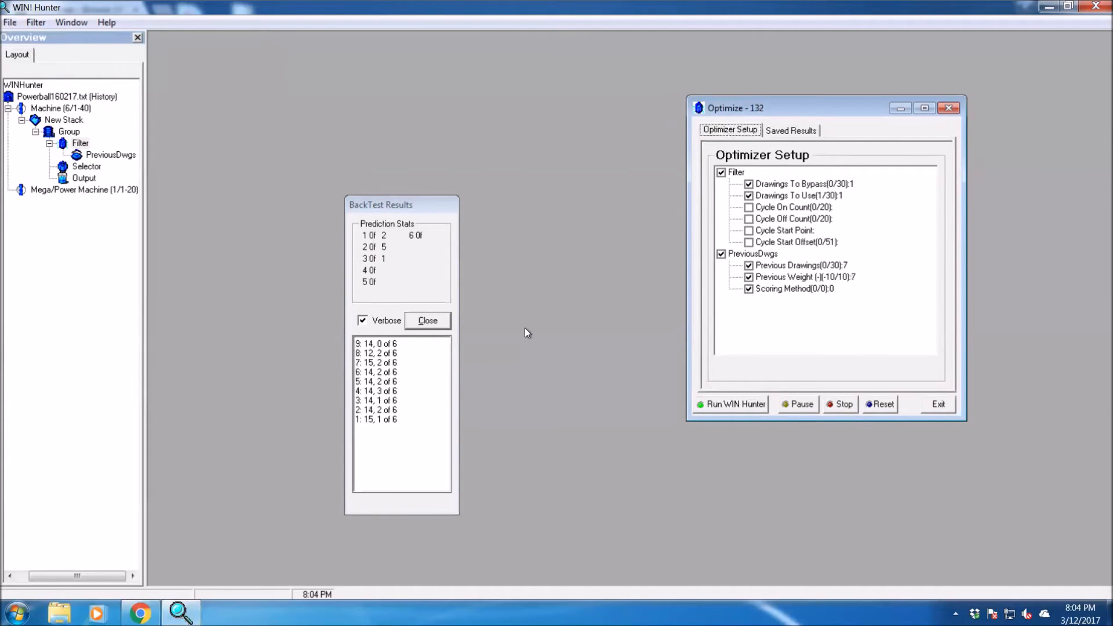
click(791, 131)
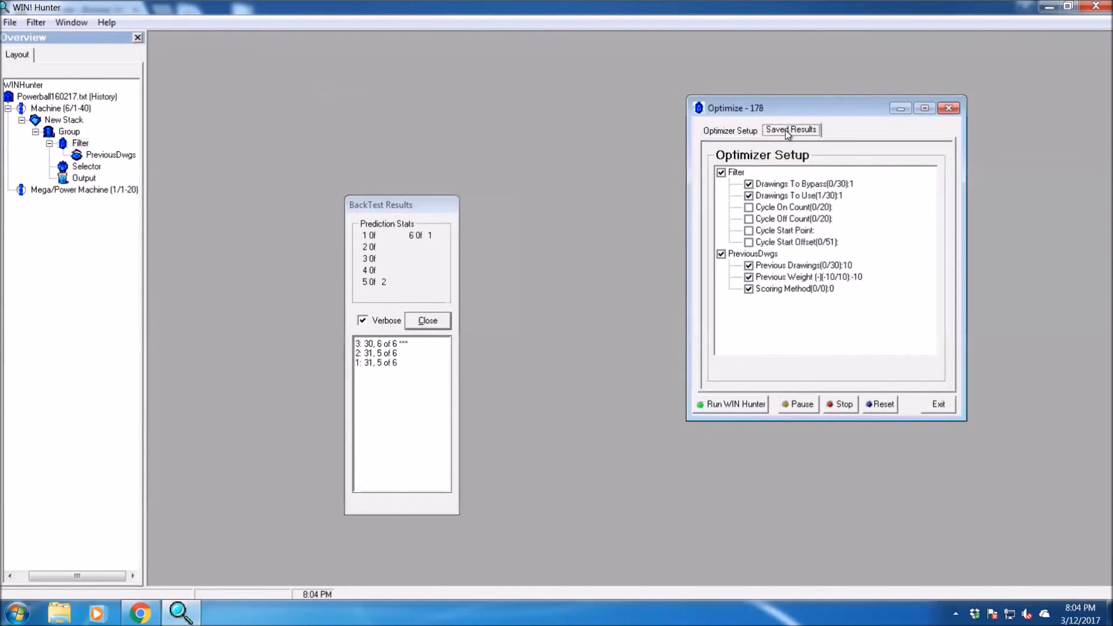
Turn off Verbose, move and widen the Optimize window to fit all result columns, and close the BackTest Results window
click(363, 321)
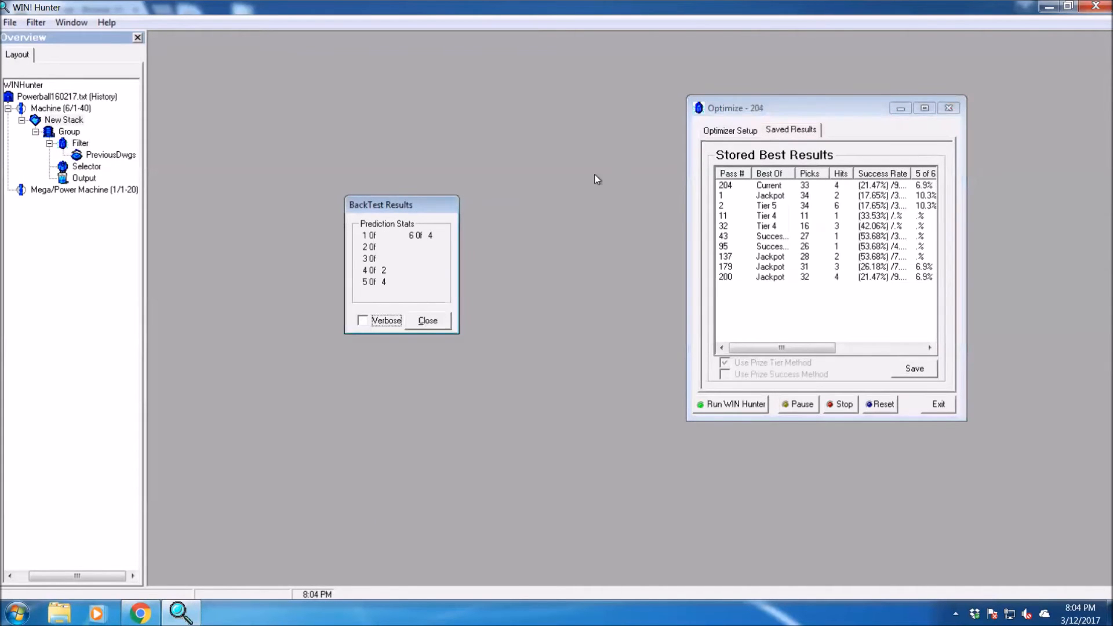
drag(803, 114, 637, 119)
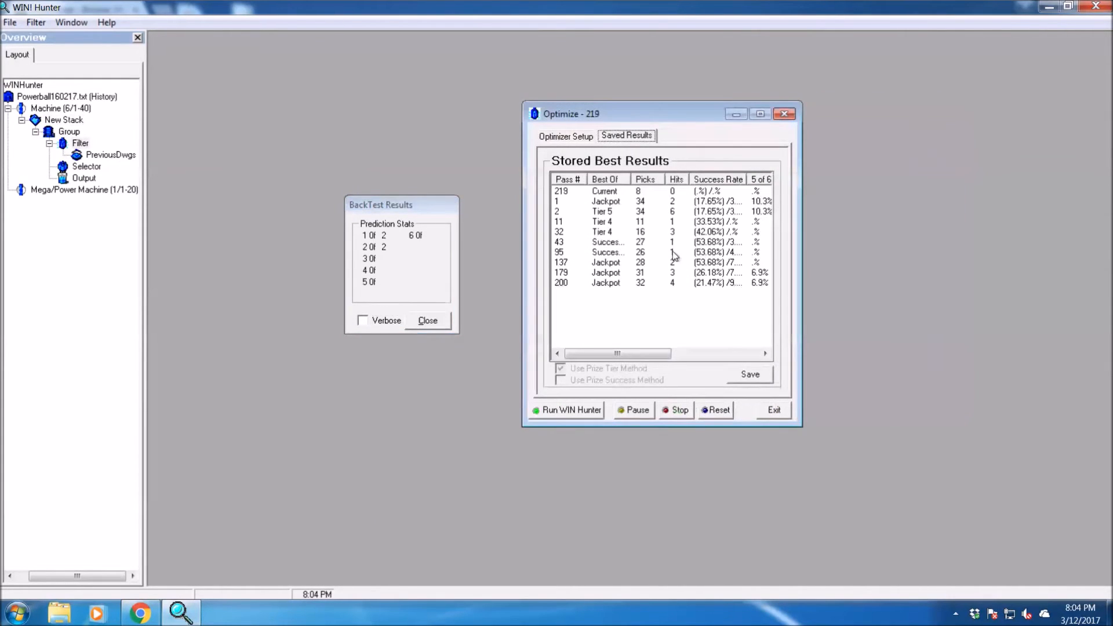
drag(803, 253, 1023, 253)
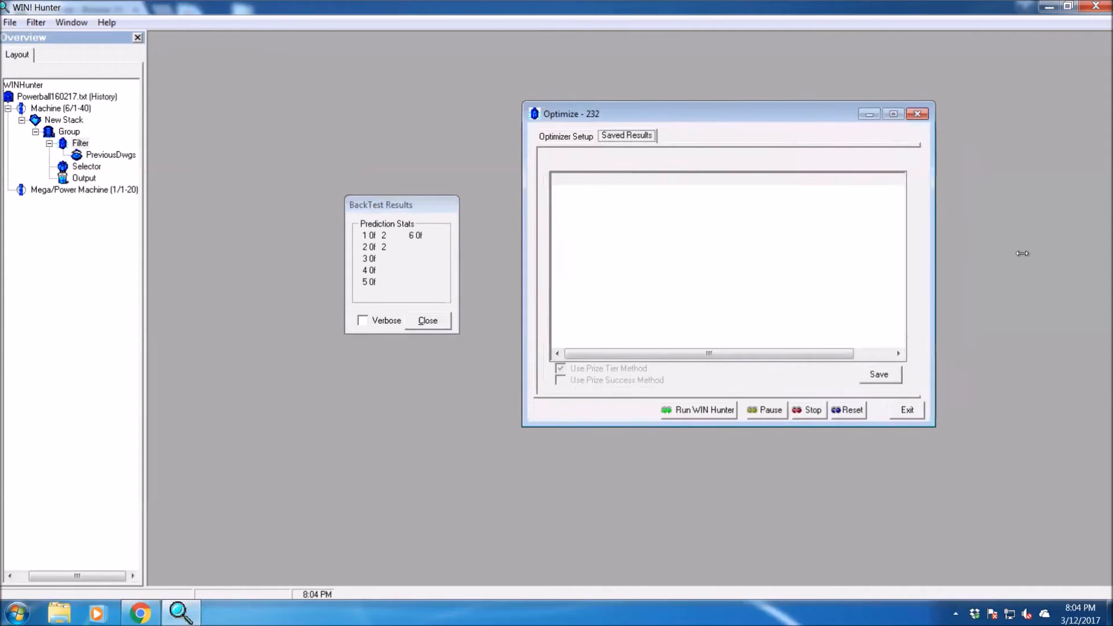
click(427, 320)
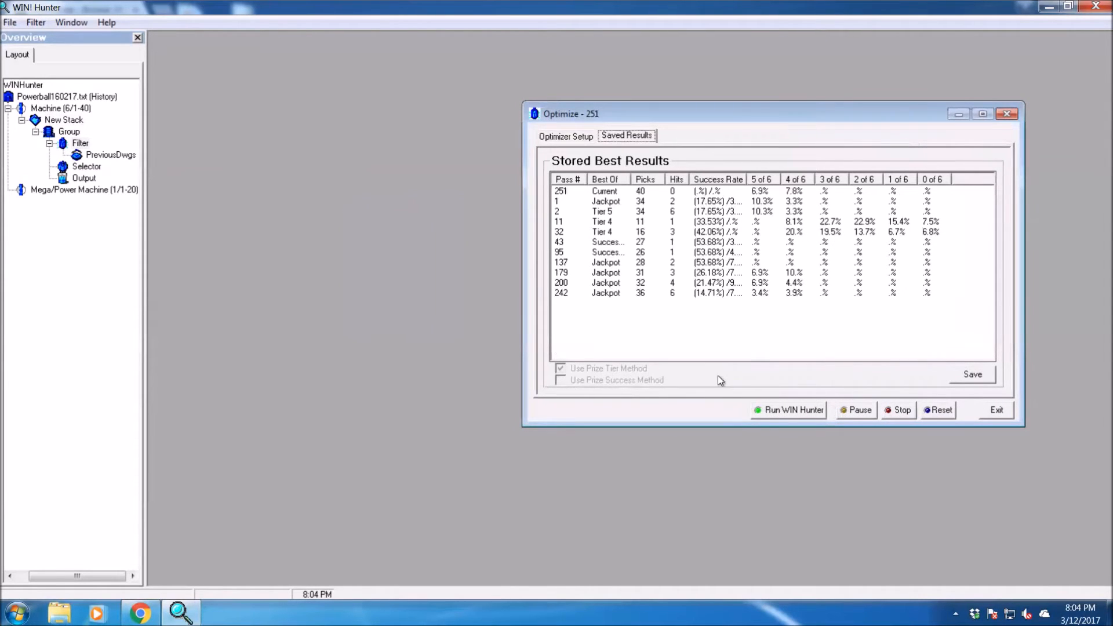
Compare the stored Jackpot results and load the pass 137 result as a stack
click(593, 303)
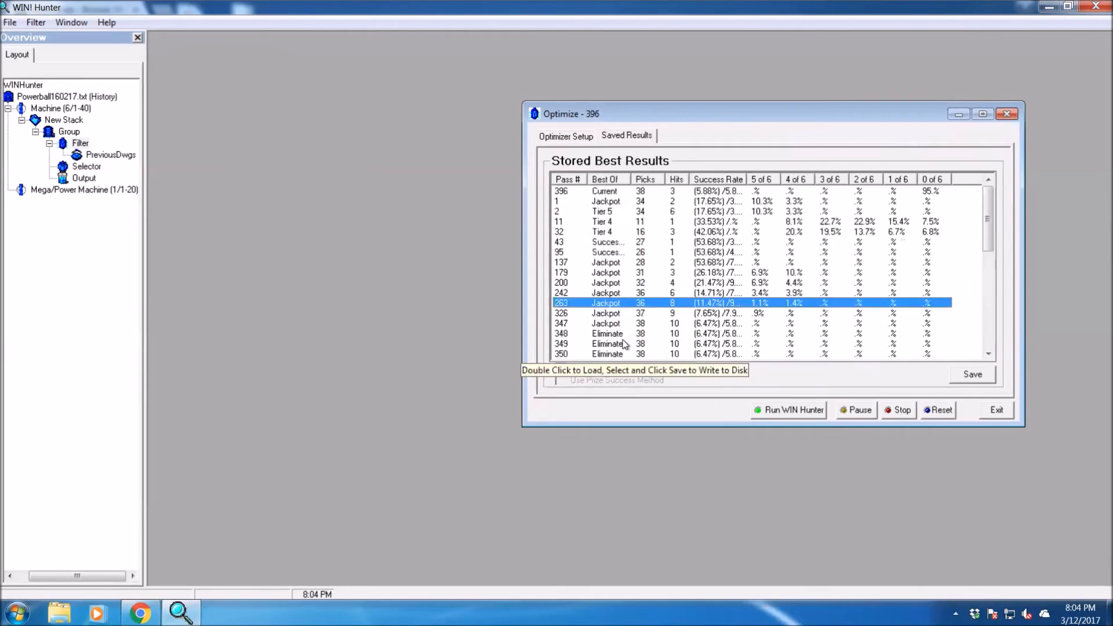
click(626, 273)
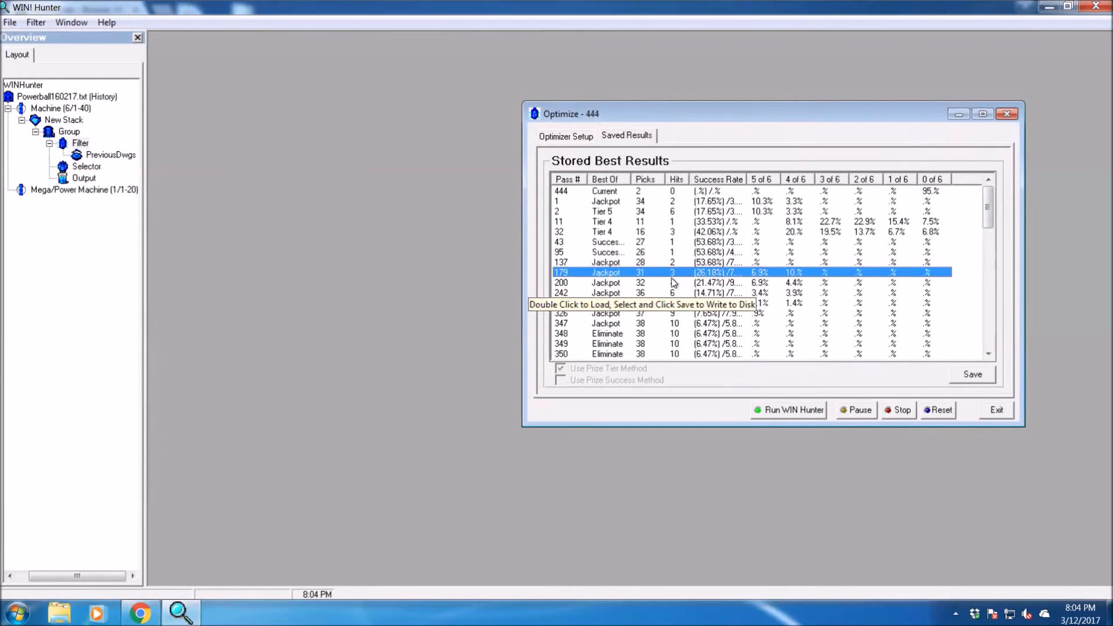
click(612, 263)
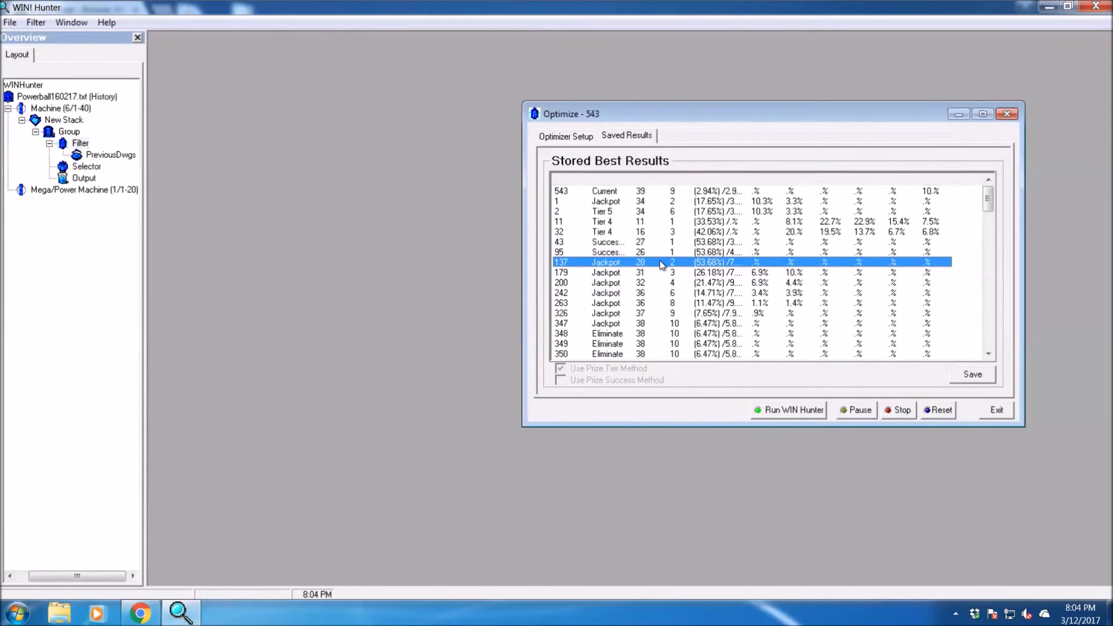
double_click(599, 265)
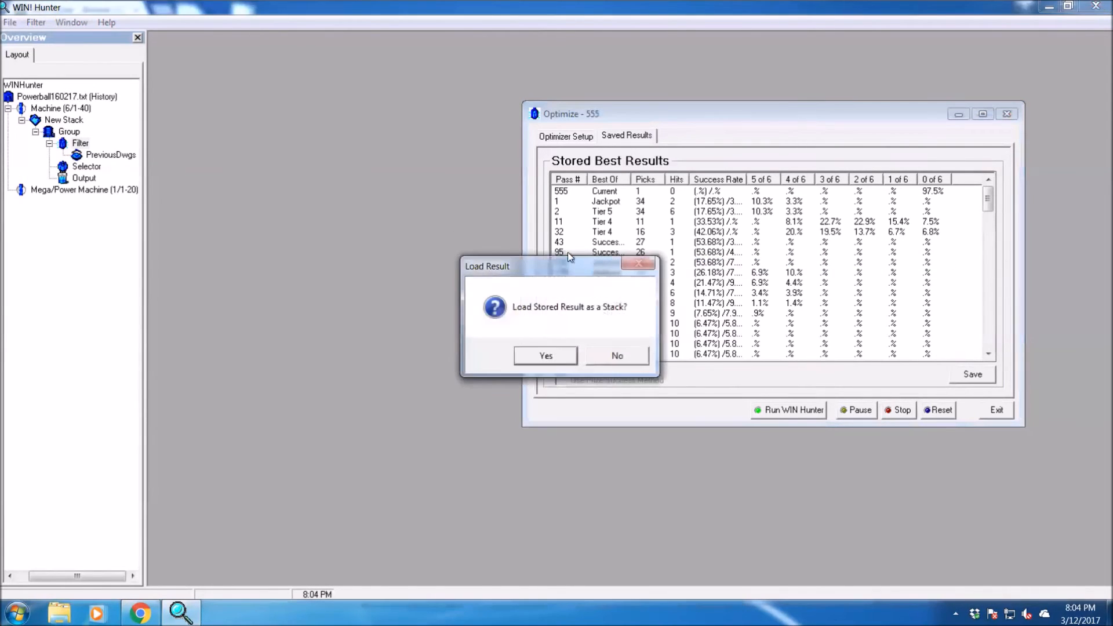
click(546, 356)
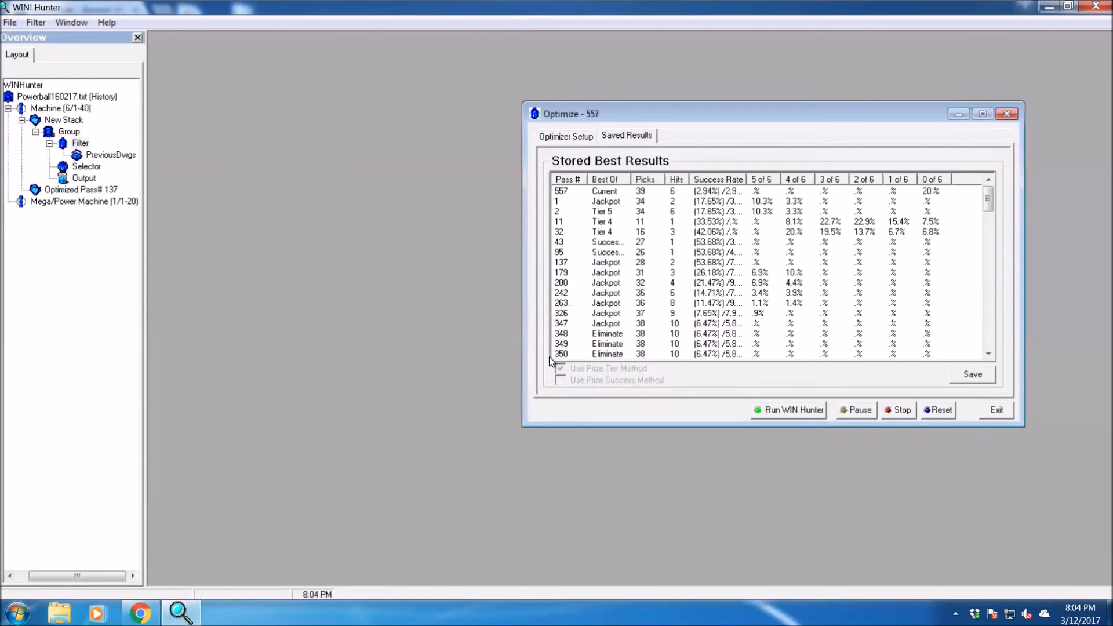
Inspect the Optimized Pass# 137 stack and its available commands alongside the new stack in the layout tree
click(46, 190)
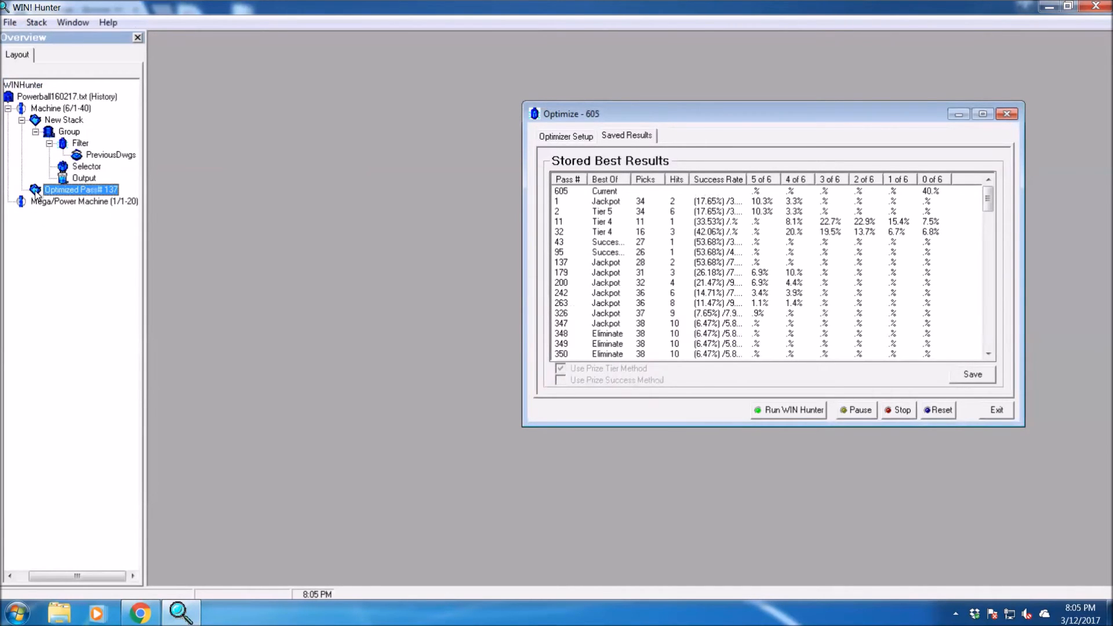
right_click(68, 193)
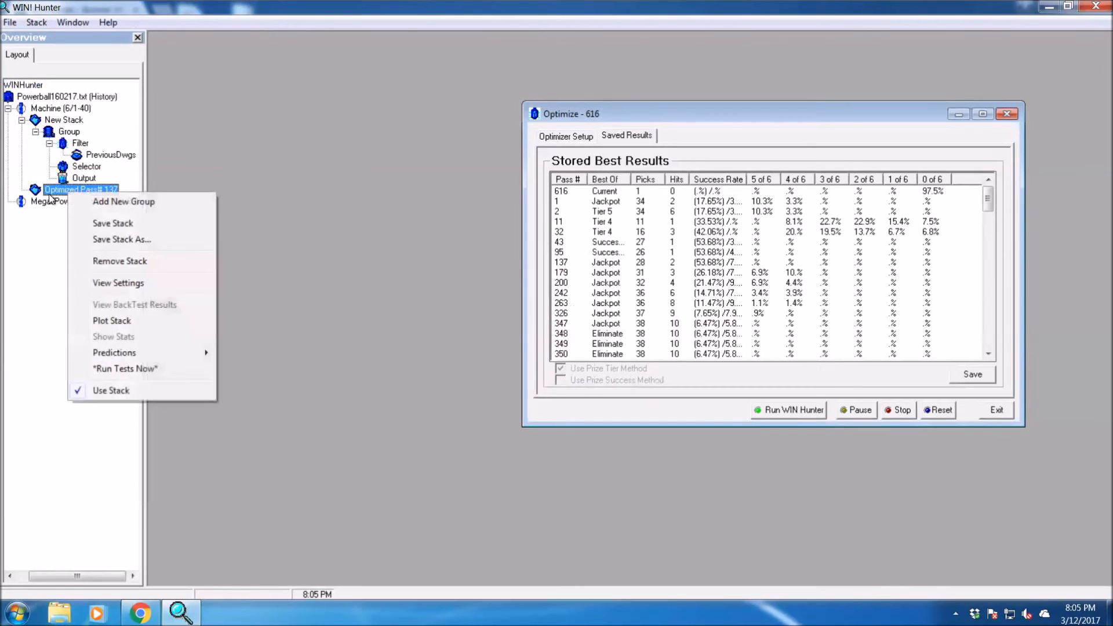
click(38, 193)
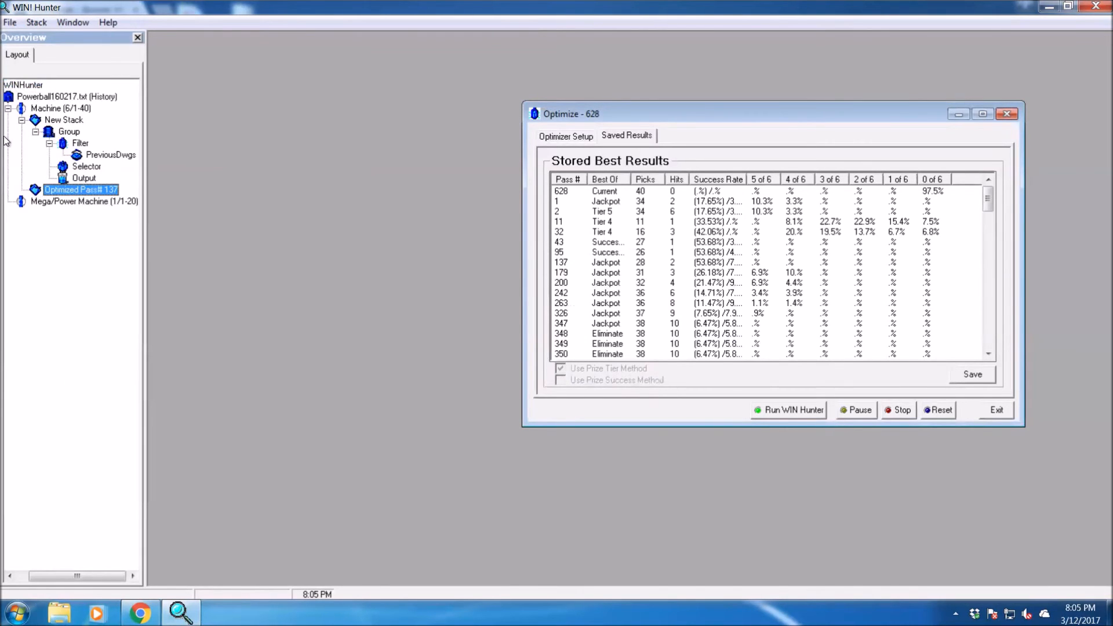
click(22, 120)
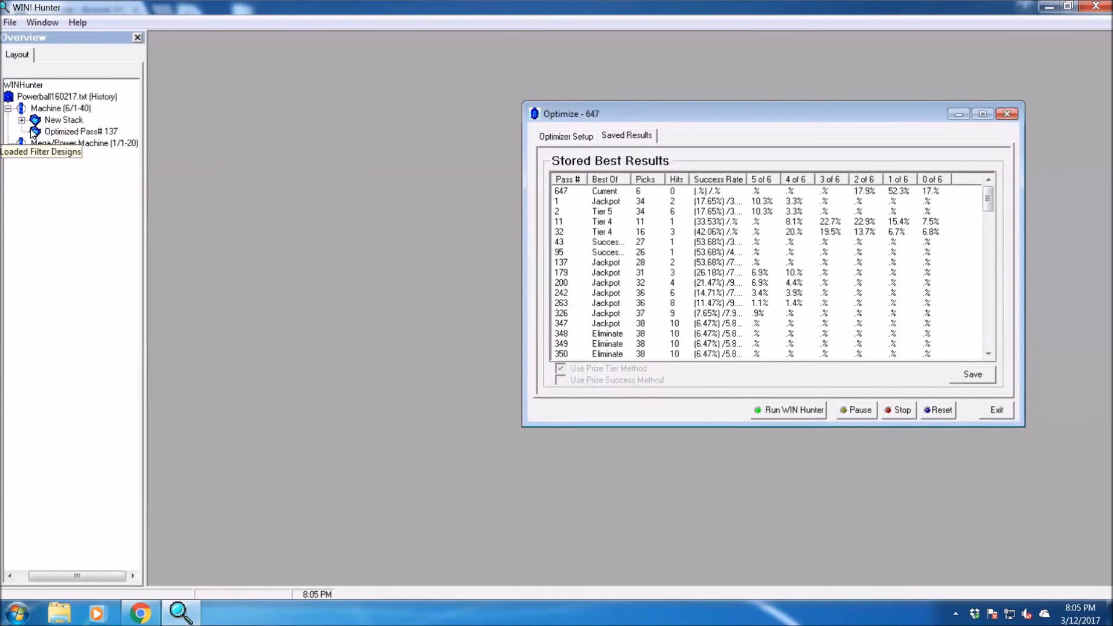
click(39, 135)
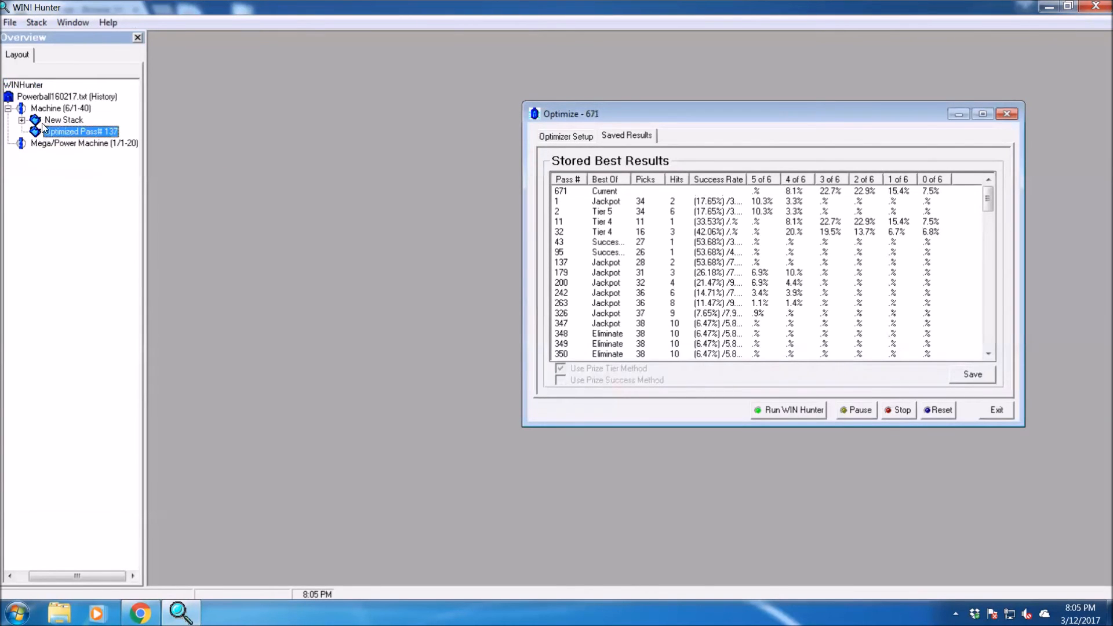
click(36, 120)
click(21, 120)
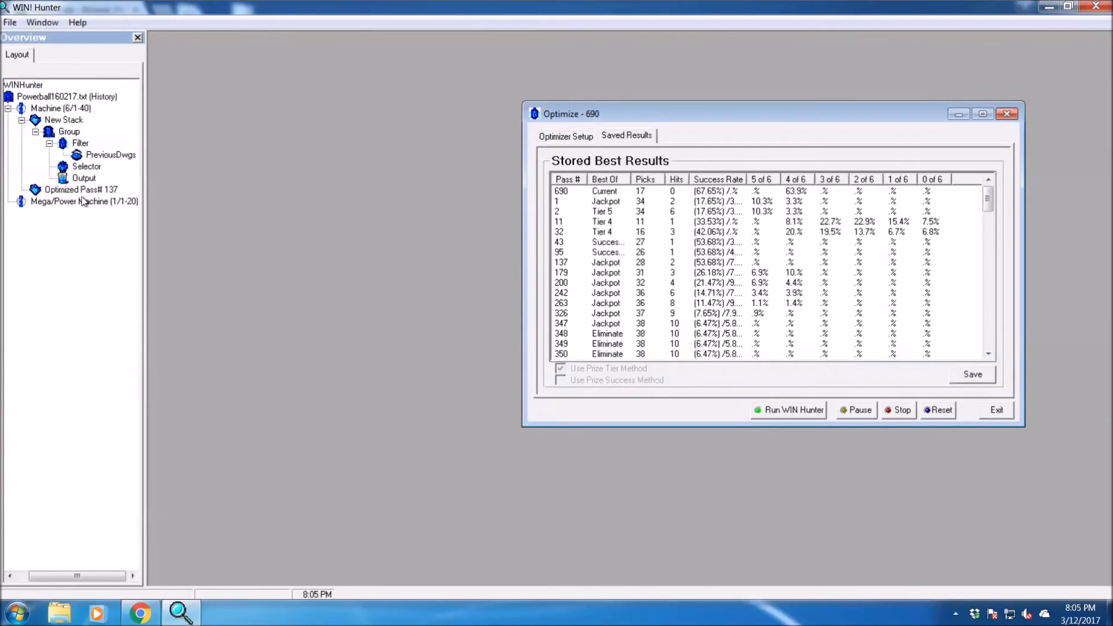
Load the stored Tier 5 result of pass 2 as another stack
click(619, 283)
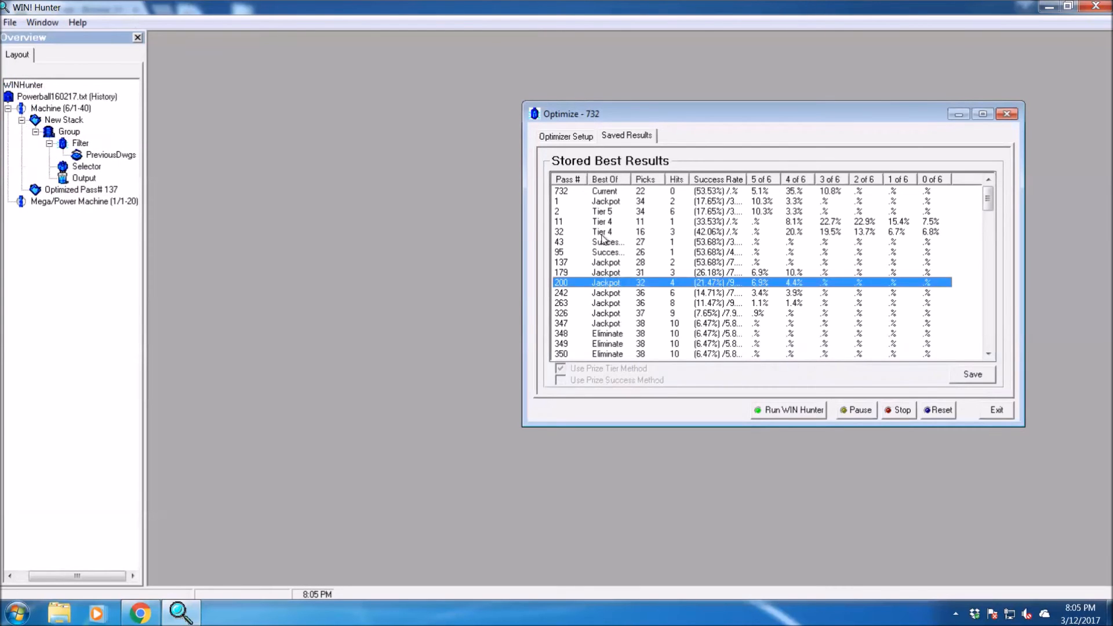
double_click(606, 213)
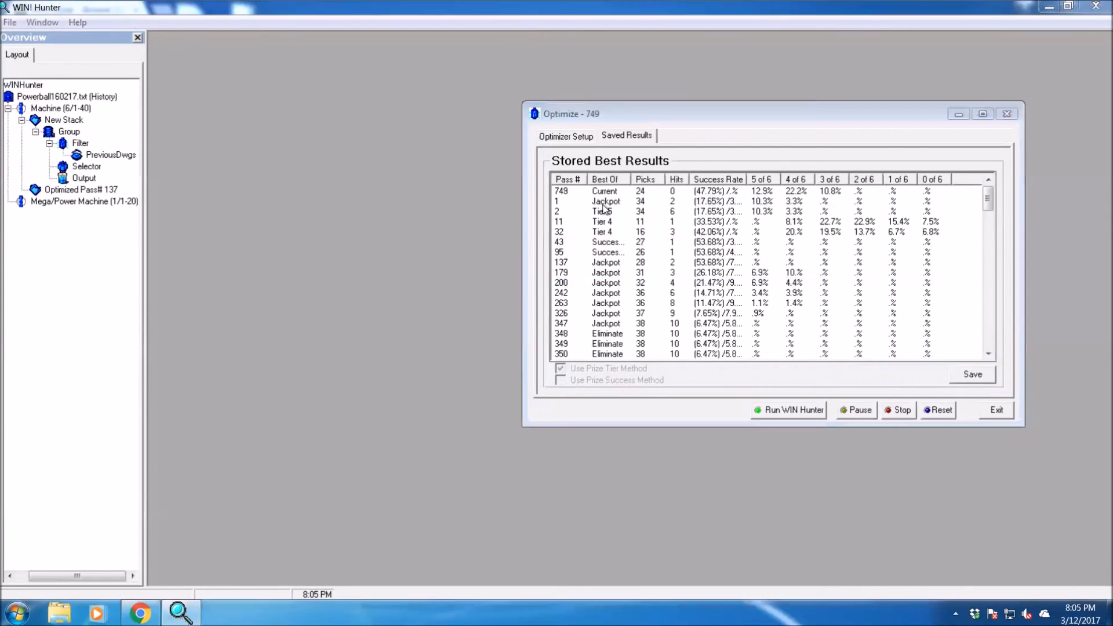
click(555, 363)
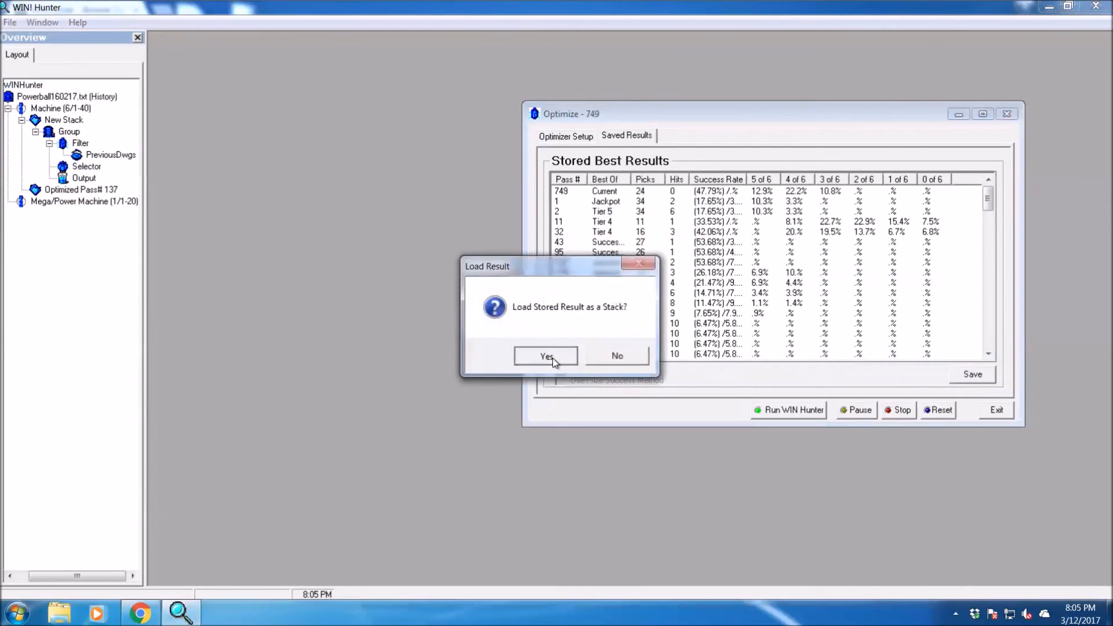
Save the Optimized Pass# 137 stack as test01 in the stacks folder
right_click(64, 189)
click(116, 235)
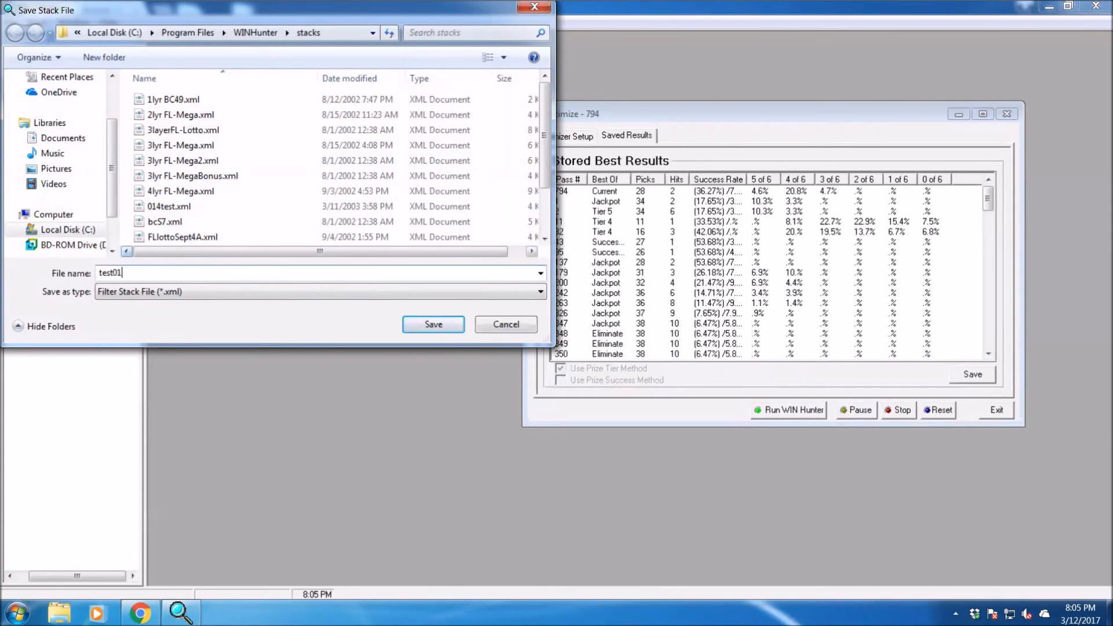
click(410, 328)
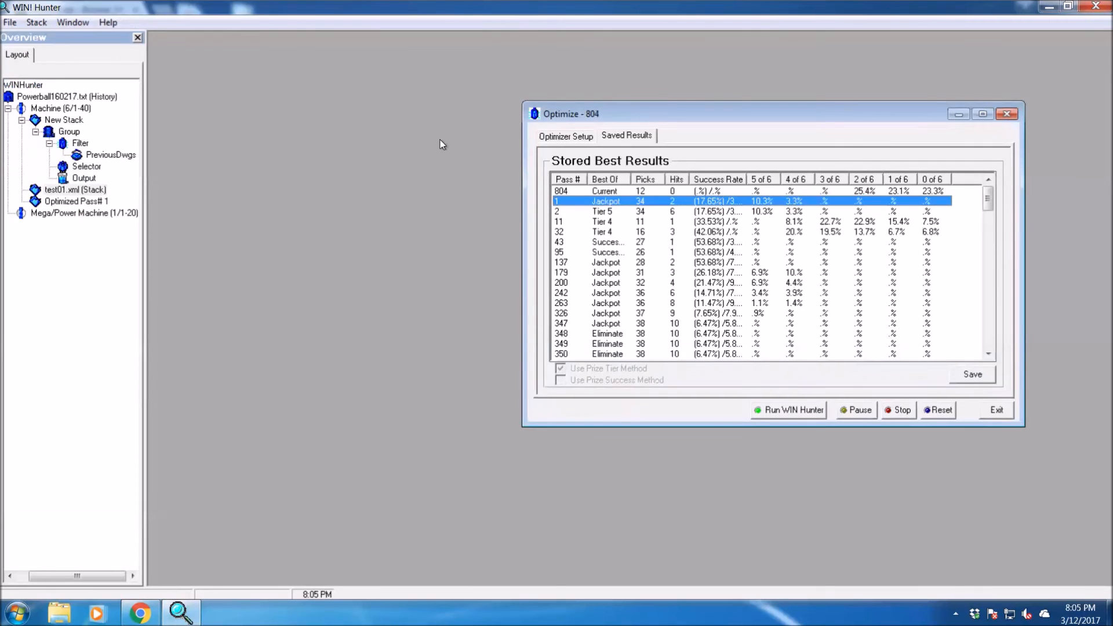
Load test01.xml as a stack into Machine (6/1-40) and expand its components in the layout tree
right_click(35, 108)
click(80, 140)
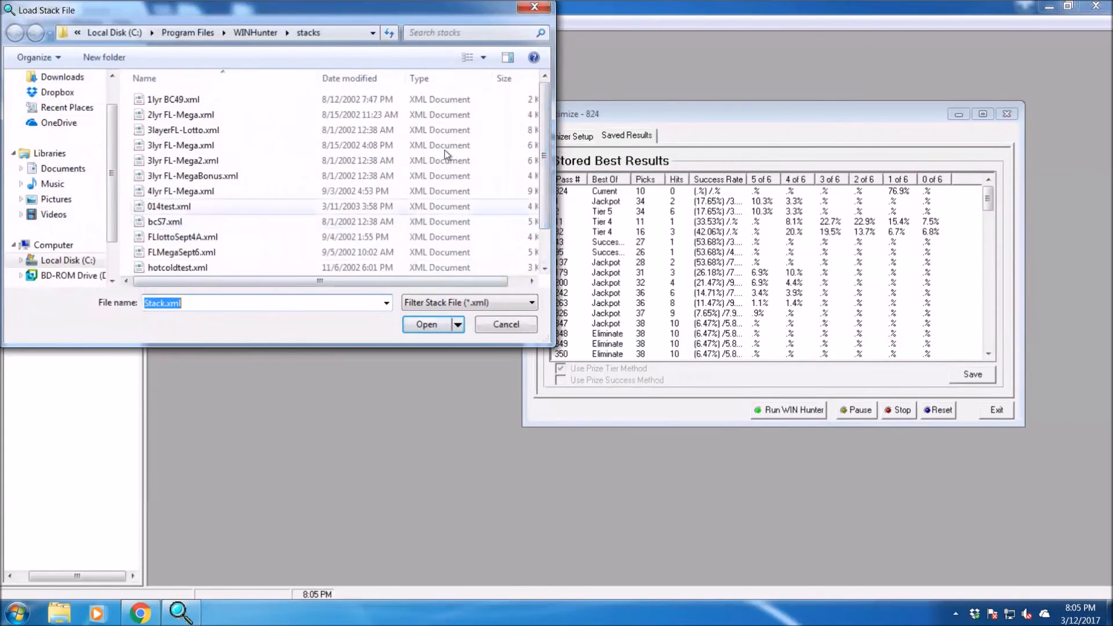
drag(540, 186, 538, 279)
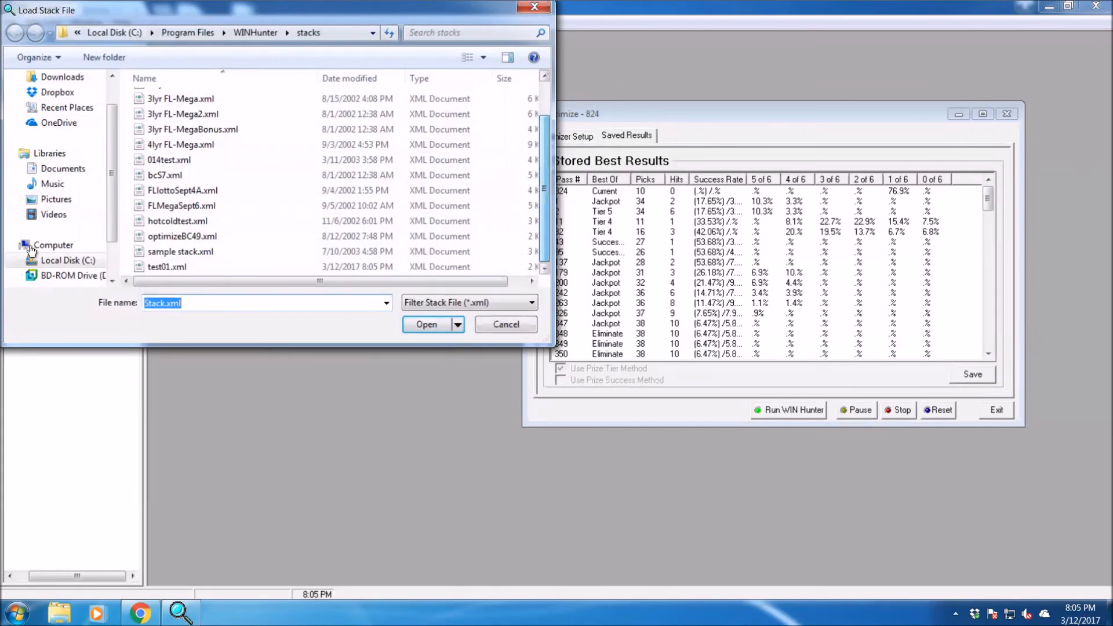
double_click(144, 267)
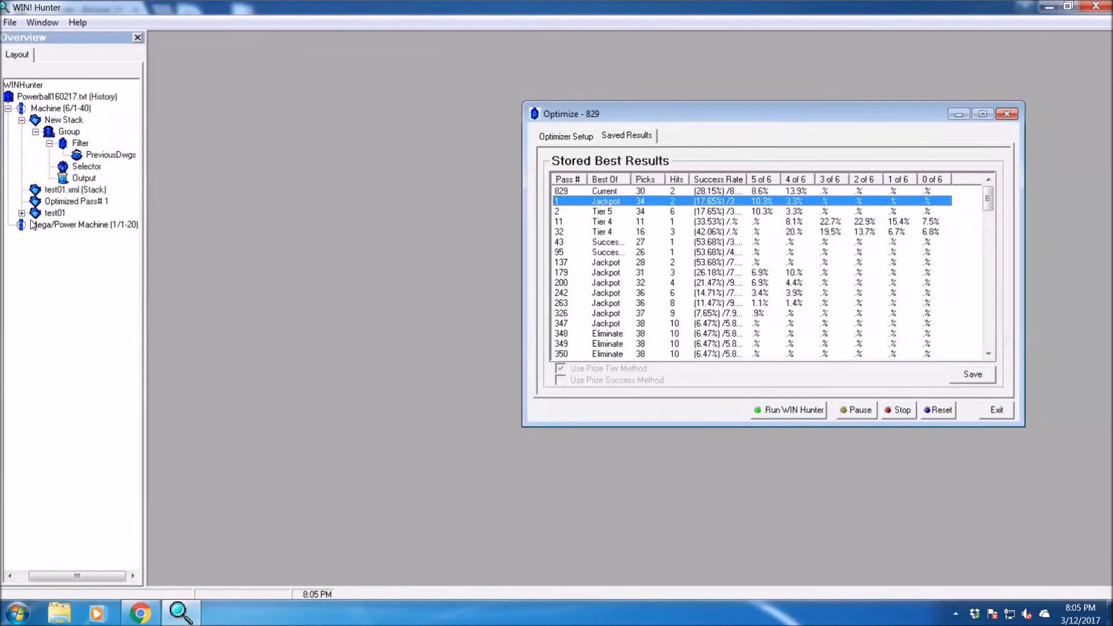
click(21, 213)
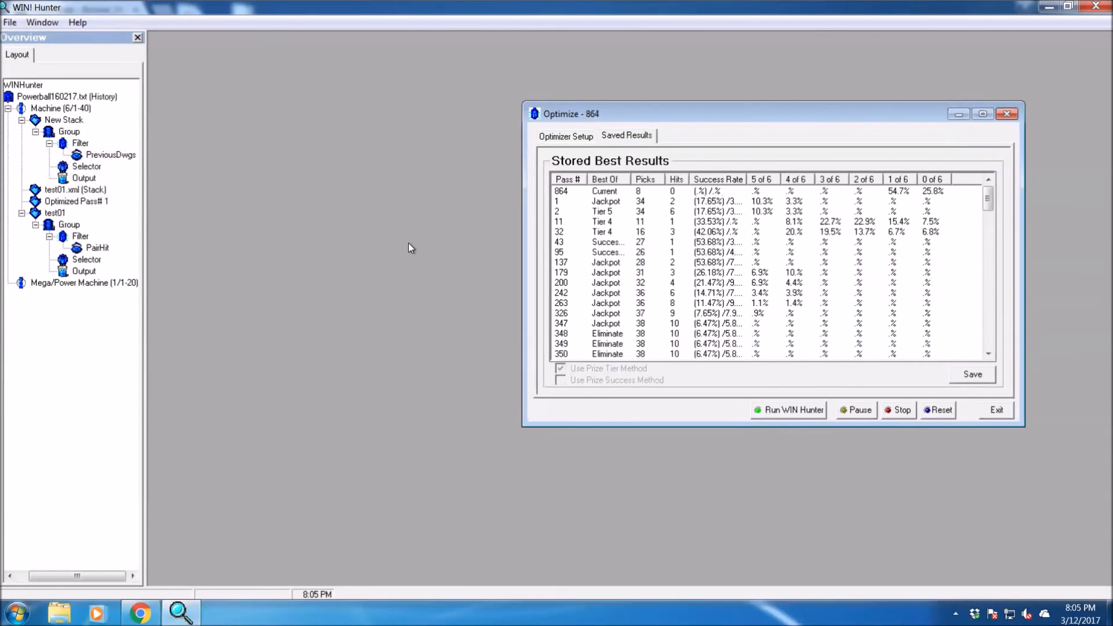
Browse the WINHunter Users Guide contents, including the basic processors and Understanding WINHunter topics, and close the guide
click(78, 22)
click(102, 39)
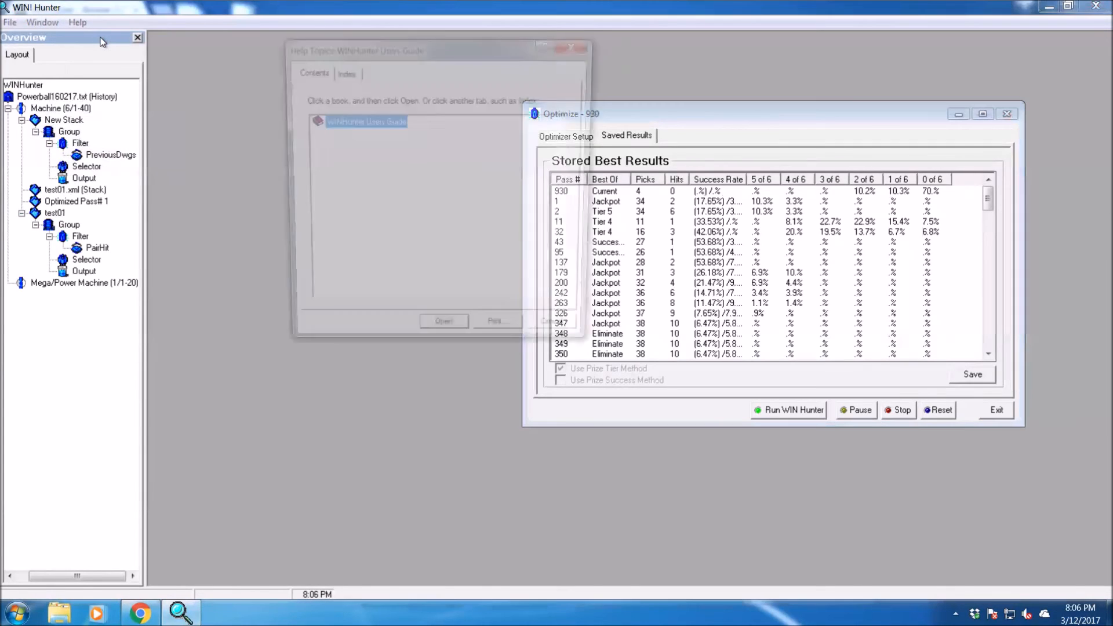
double_click(317, 123)
double_click(383, 199)
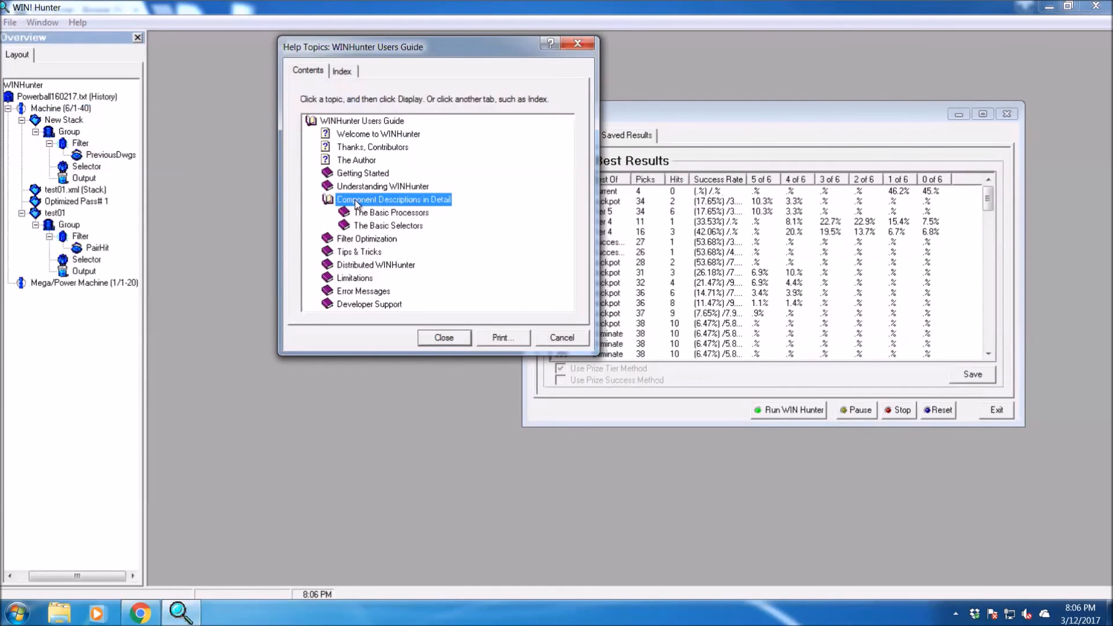
double_click(373, 213)
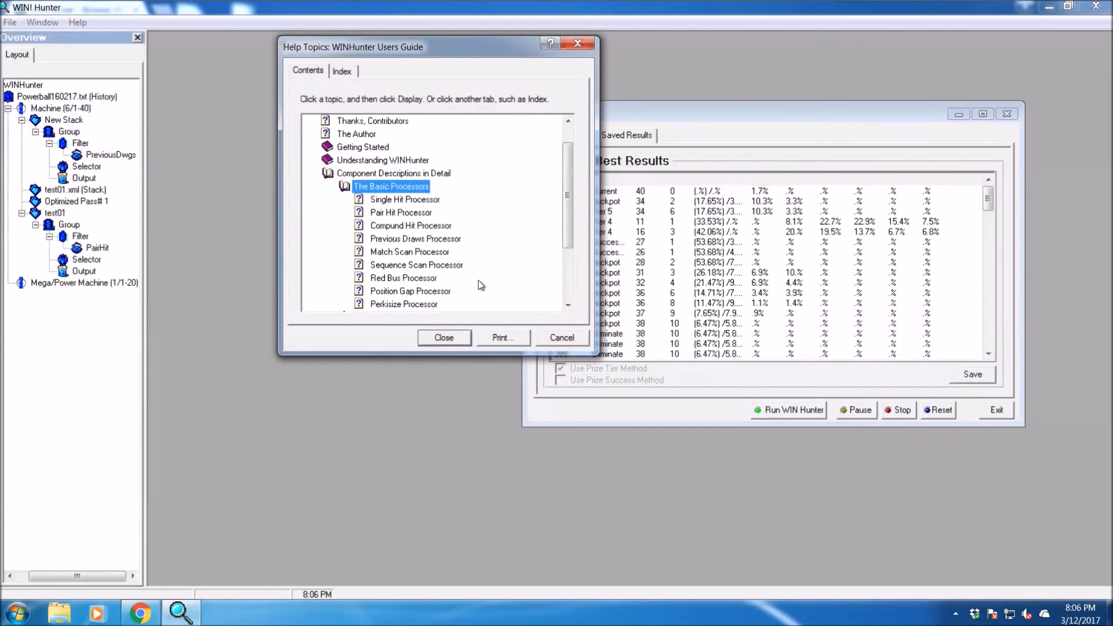
scroll(446, 284, down, 3)
scroll(446, 284, up, 3)
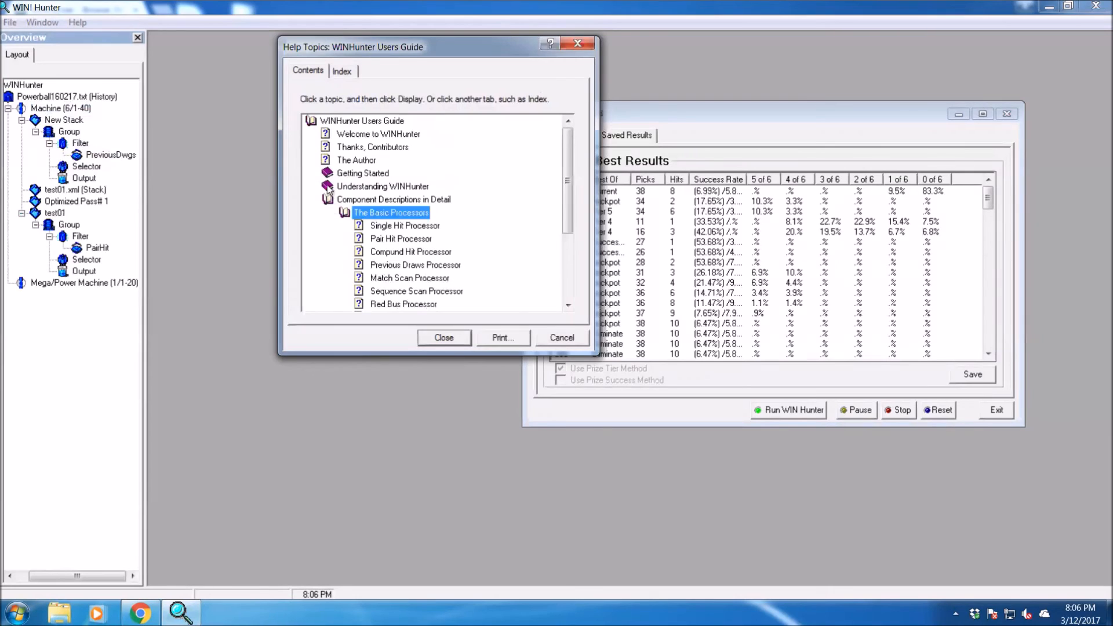
double_click(329, 188)
scroll(382, 250, down, 5)
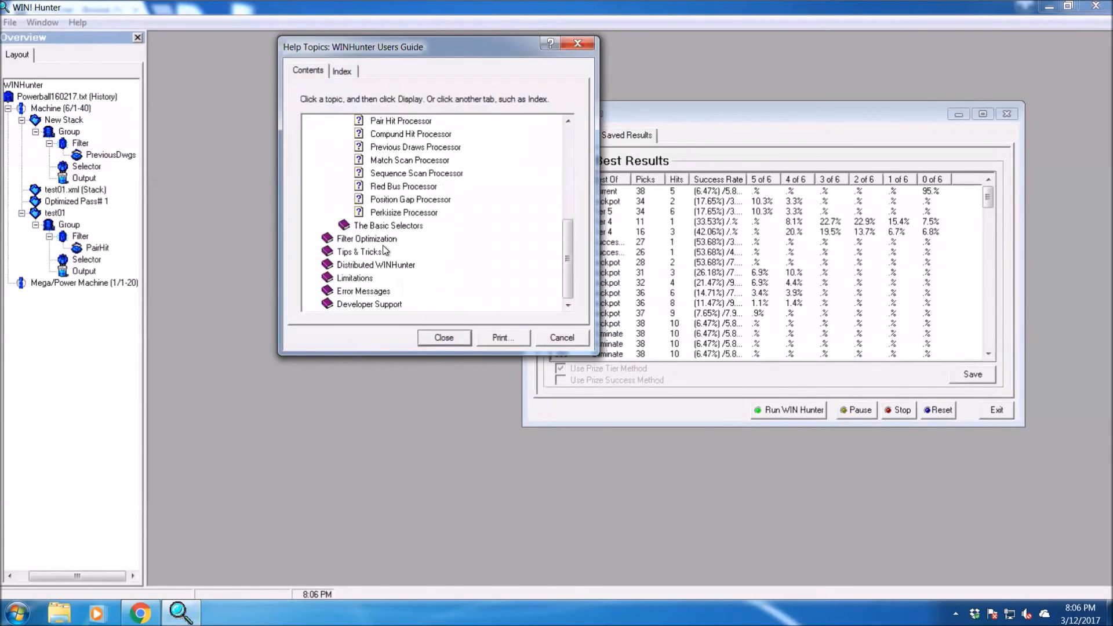
scroll(383, 250, up, 5)
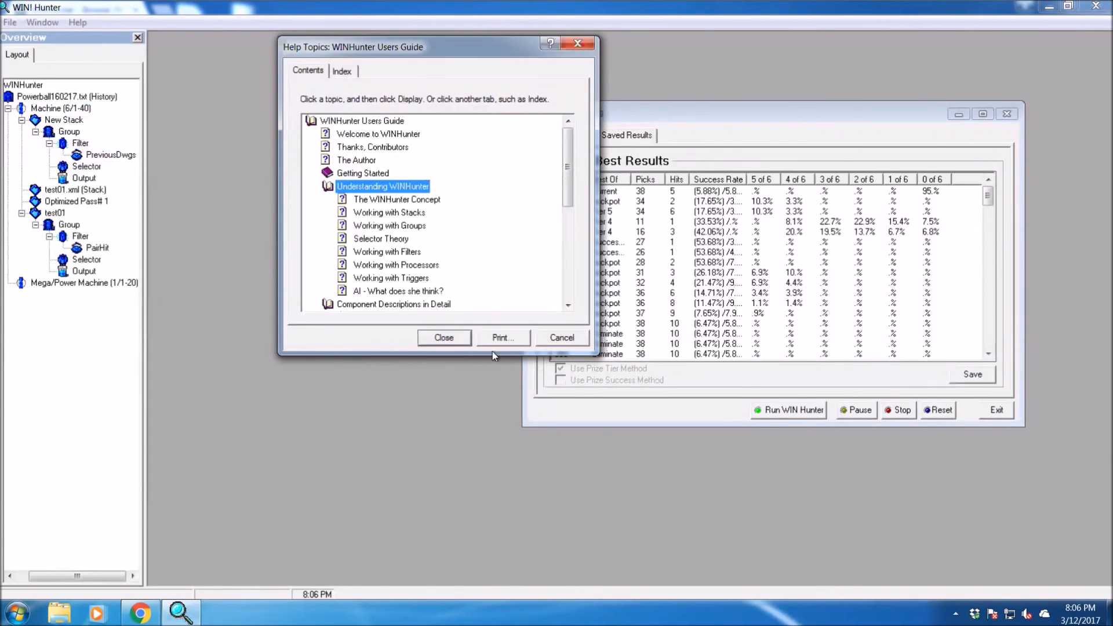
click(554, 339)
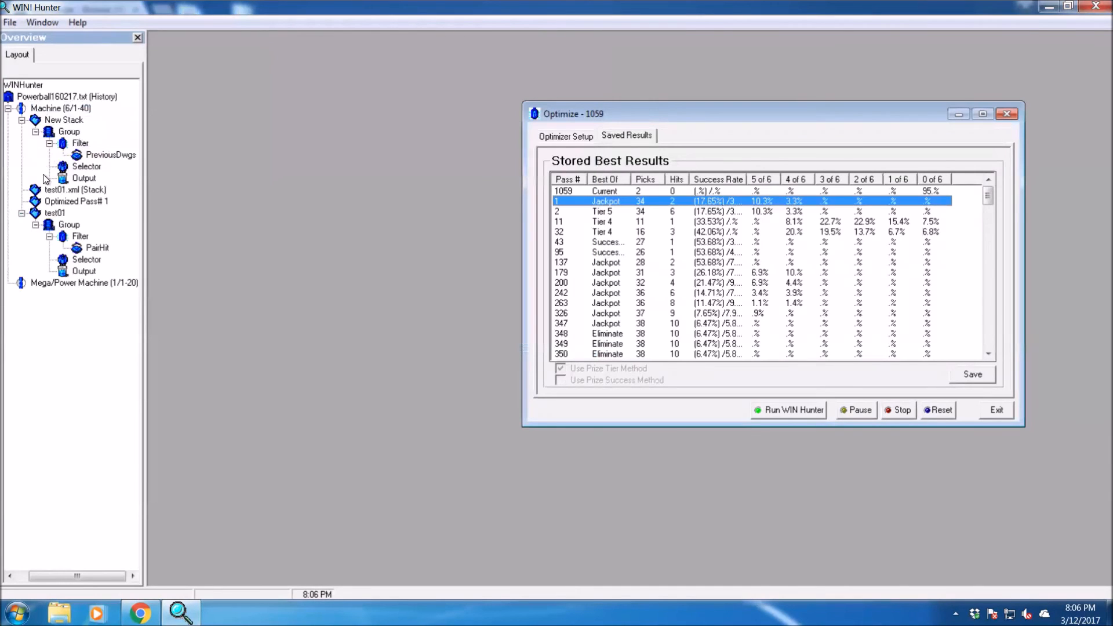
Add a second group to New Stack and give that group a new filter
right_click(65, 137)
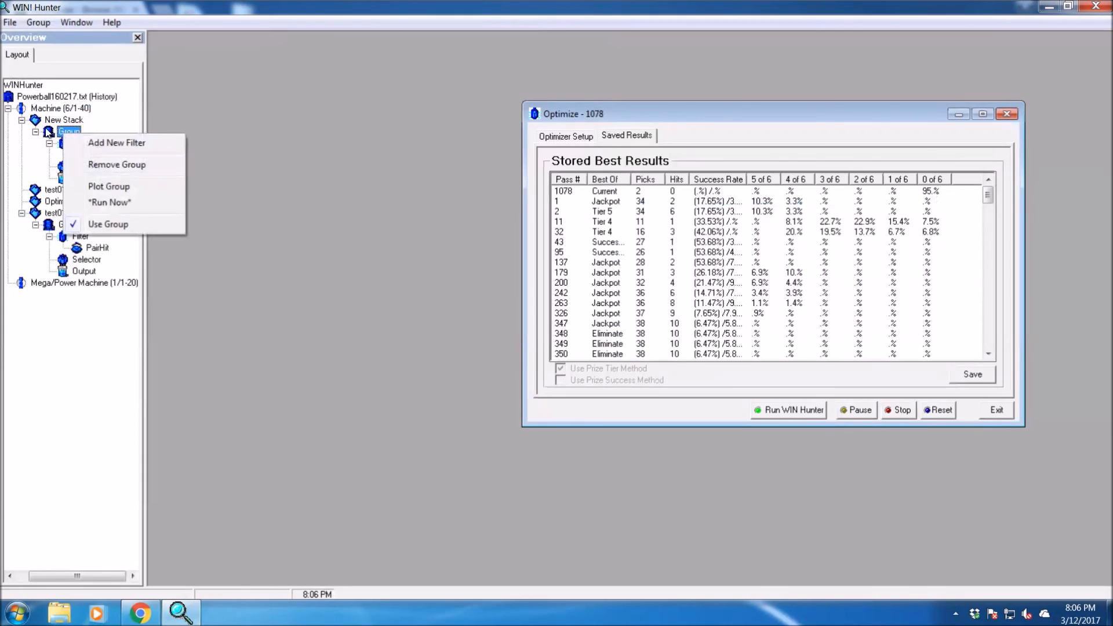
click(63, 142)
right_click(62, 142)
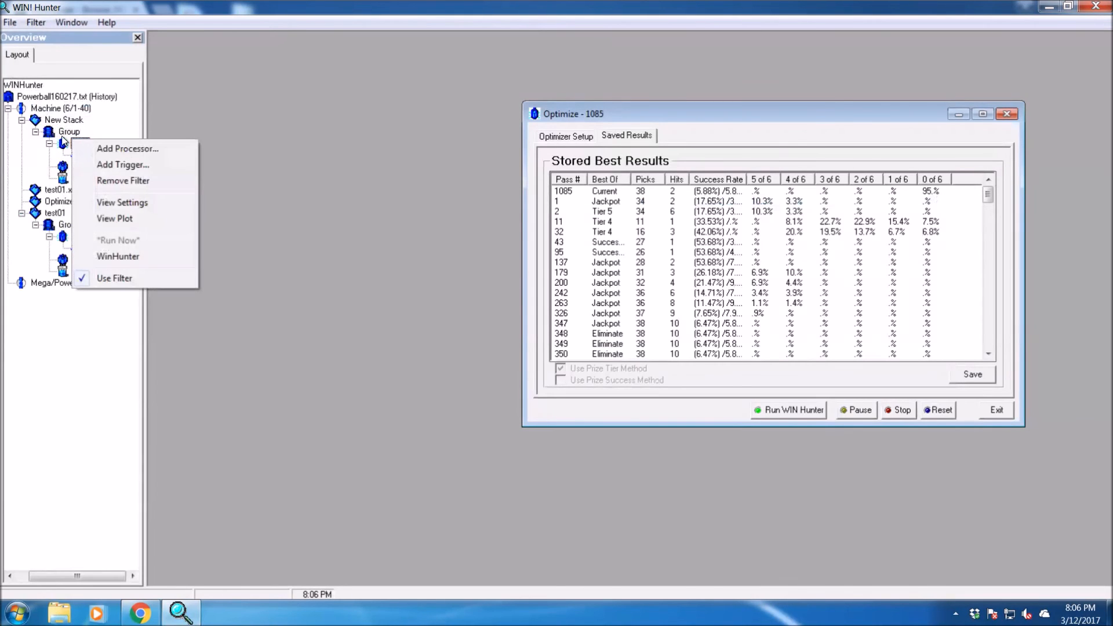
right_click(51, 118)
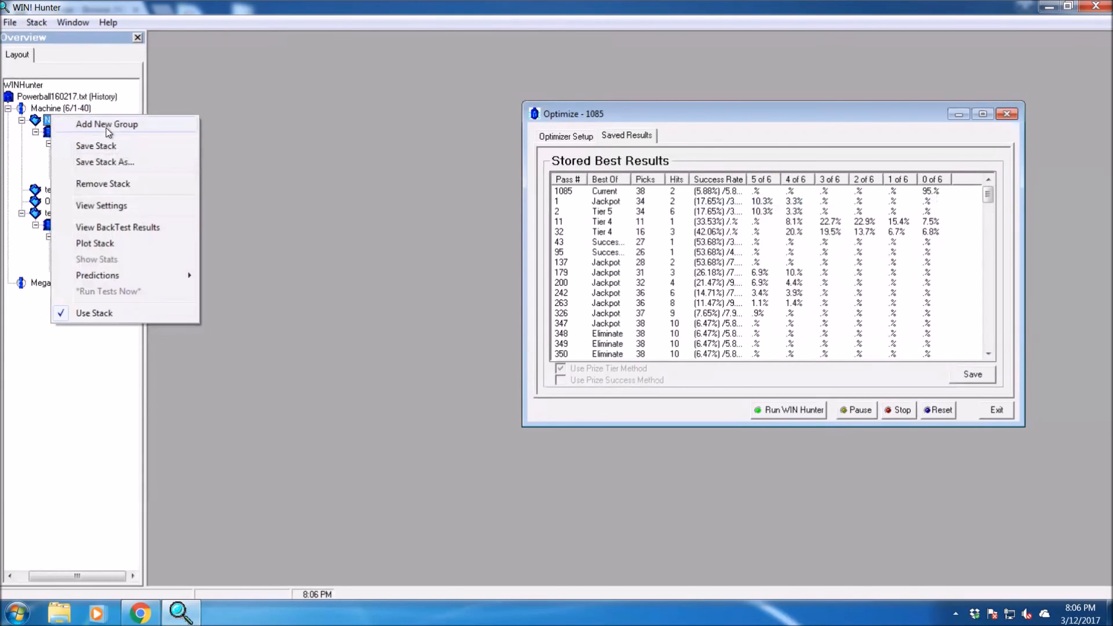
click(108, 125)
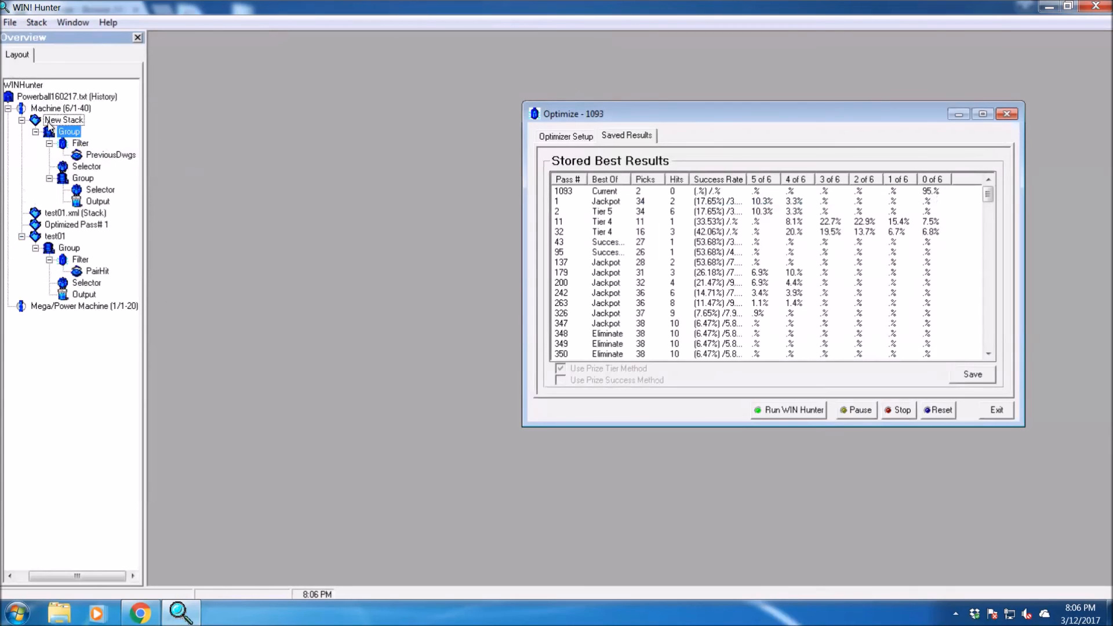
right_click(83, 181)
click(137, 192)
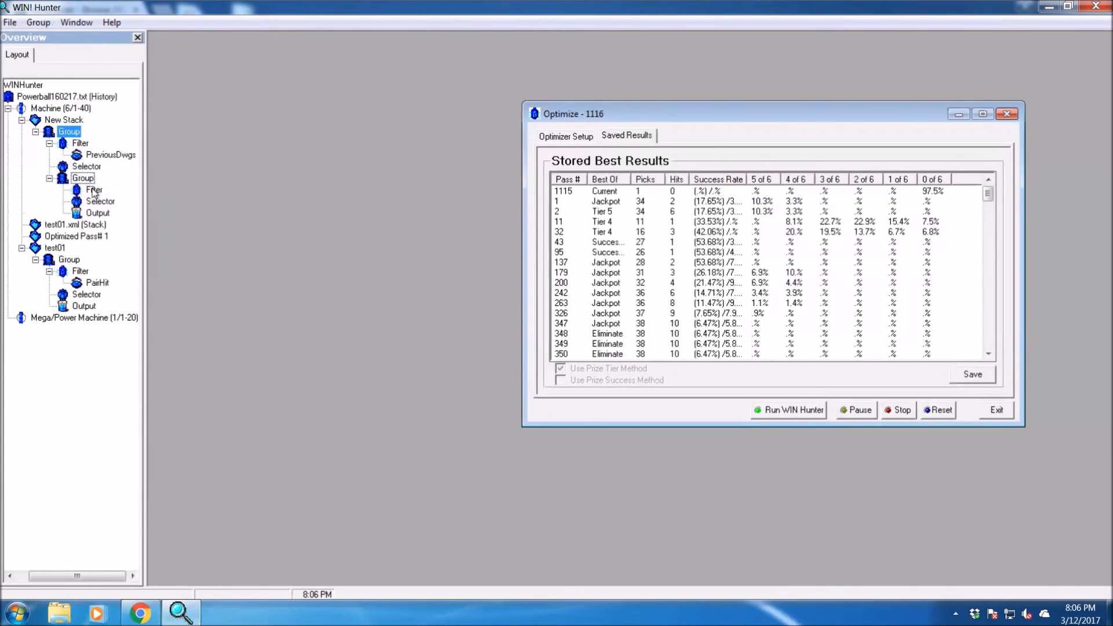
Add a SingleHit processor to the filter of the second group
right_click(93, 190)
click(143, 201)
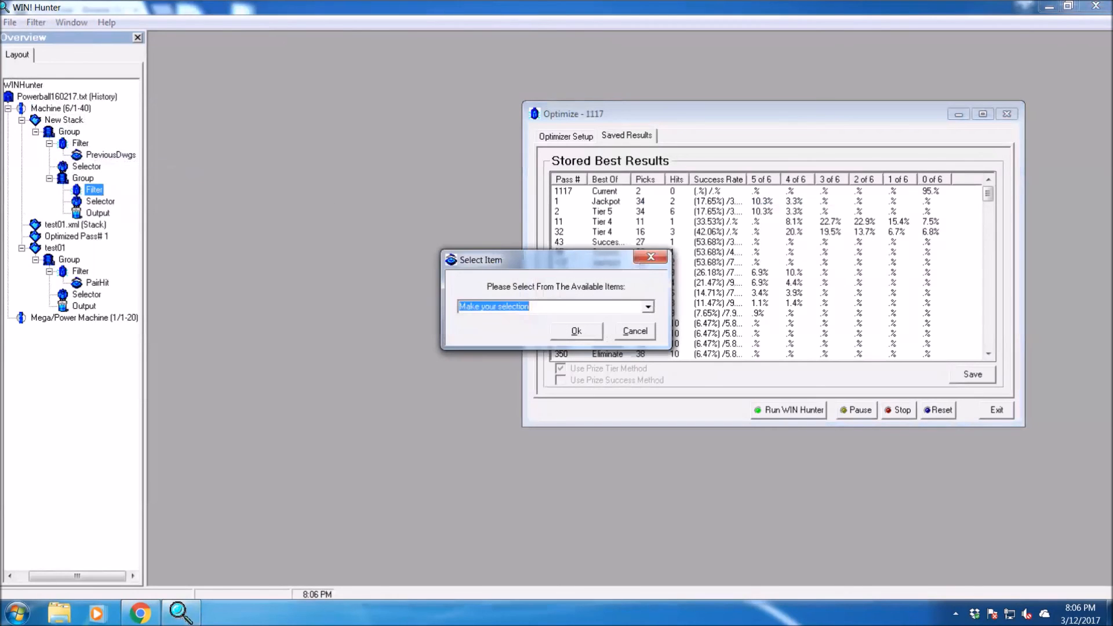
click(647, 307)
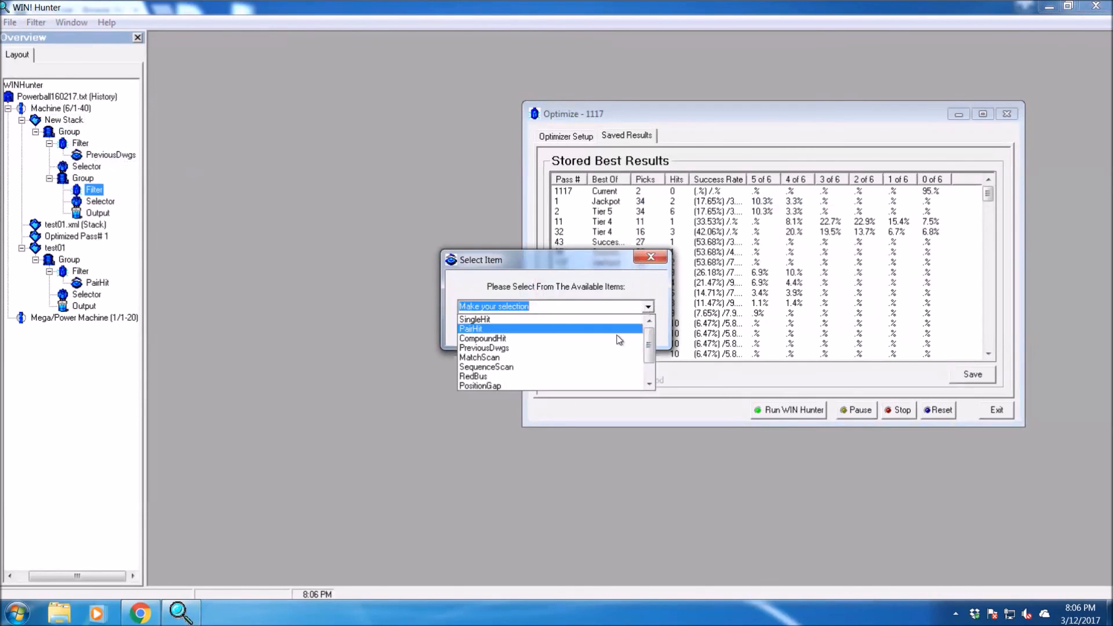
click(580, 318)
click(587, 335)
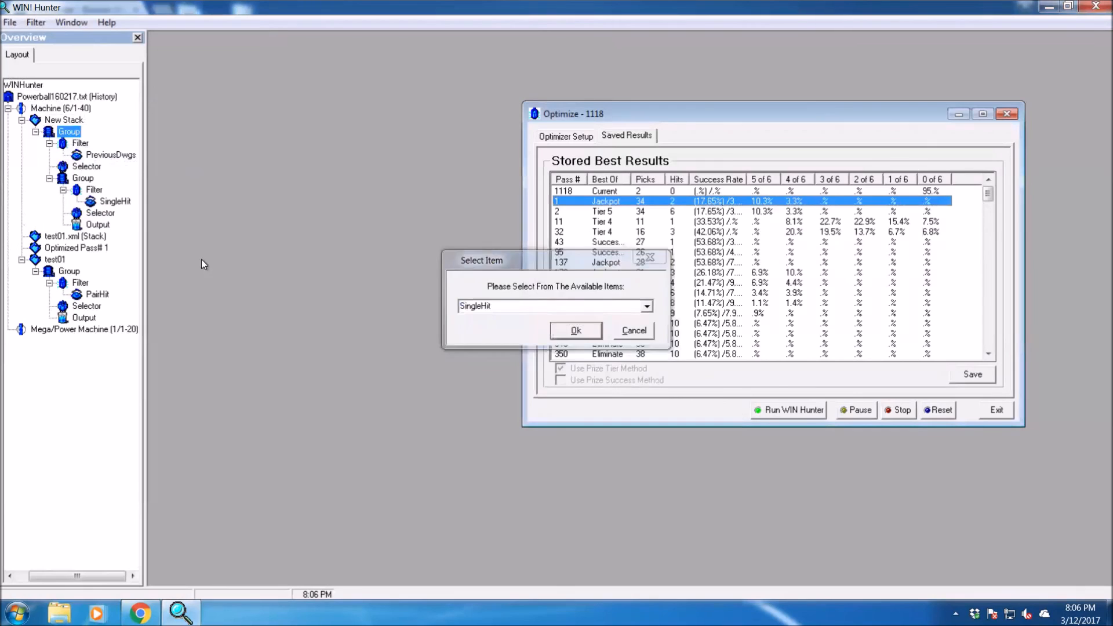
Examine the settings of the SingleHit processor and close them without changes
right_click(107, 203)
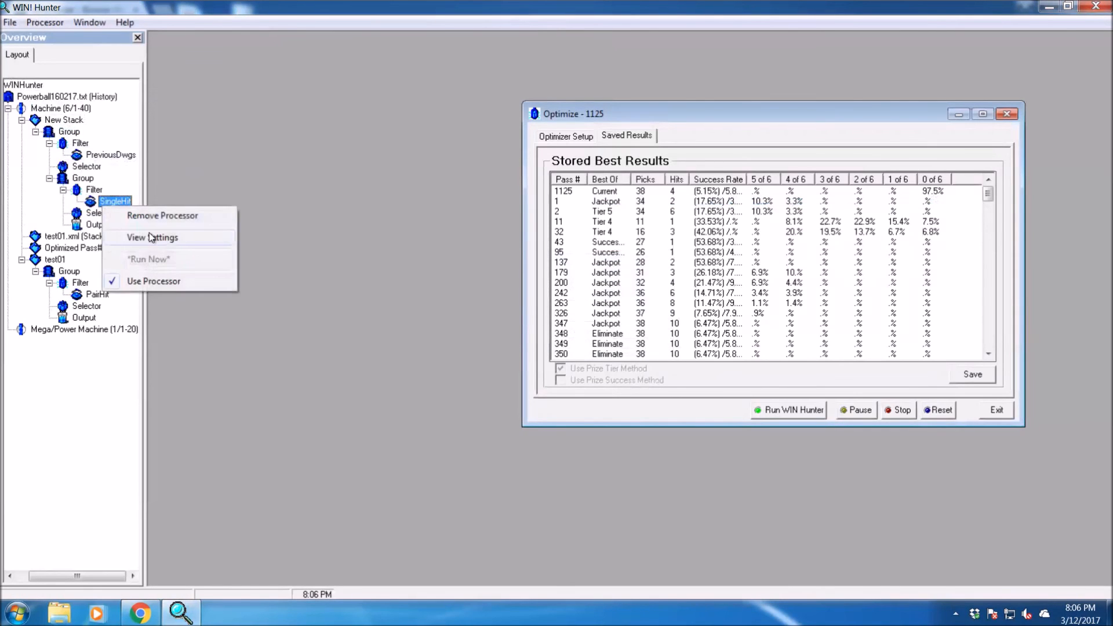
click(148, 232)
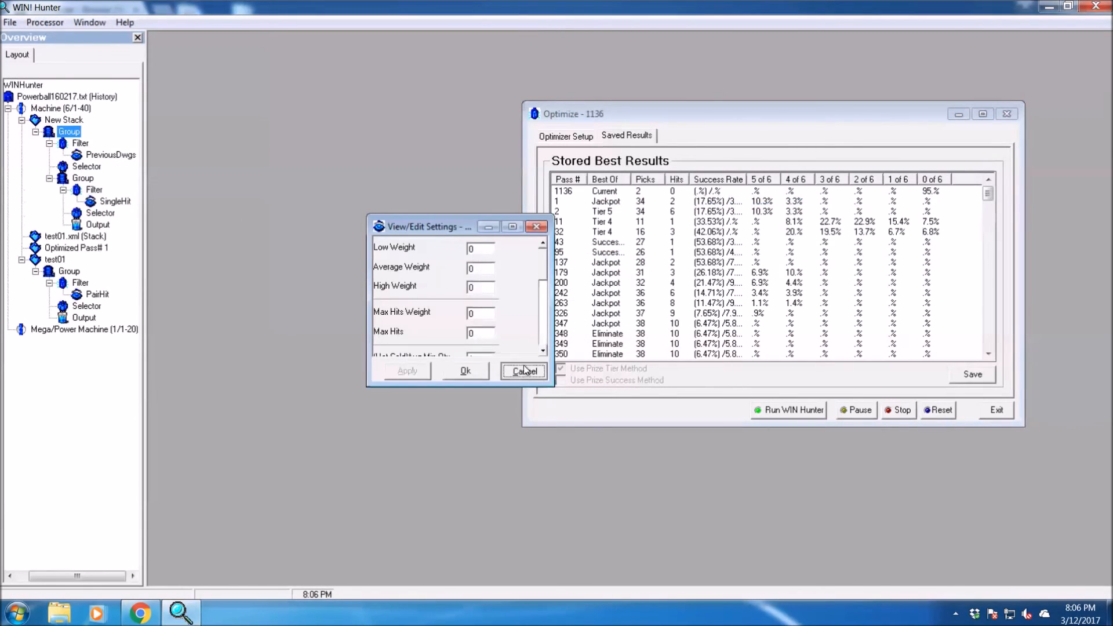
click(522, 371)
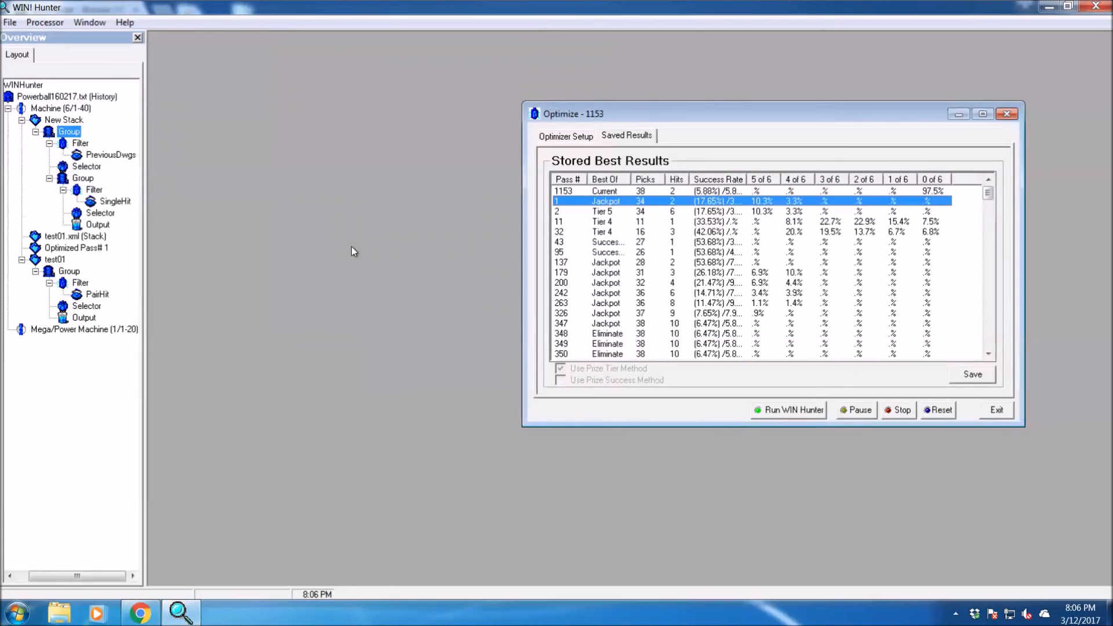
Check the prediction commands of New Stack and open the prediction set of the test01 stack
right_click(52, 121)
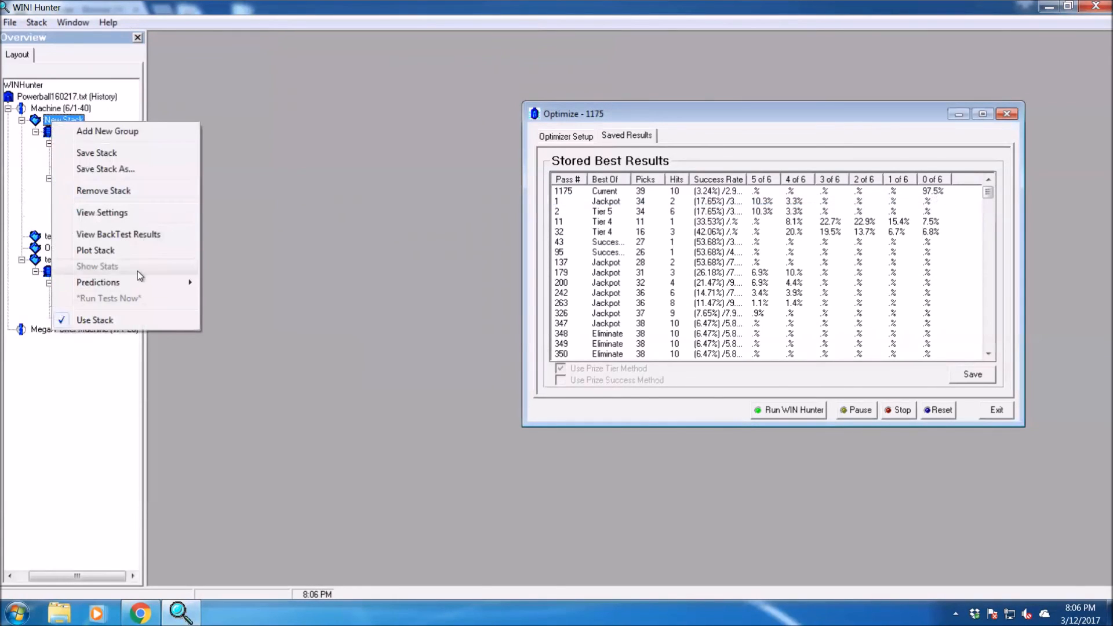
mouse_move(137, 280)
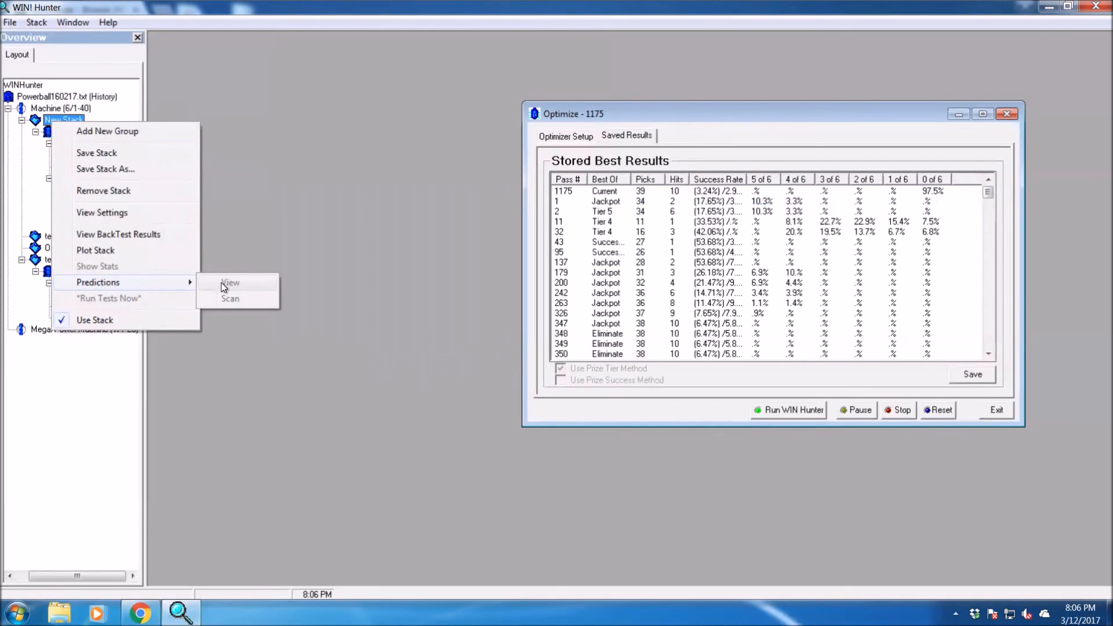
click(404, 220)
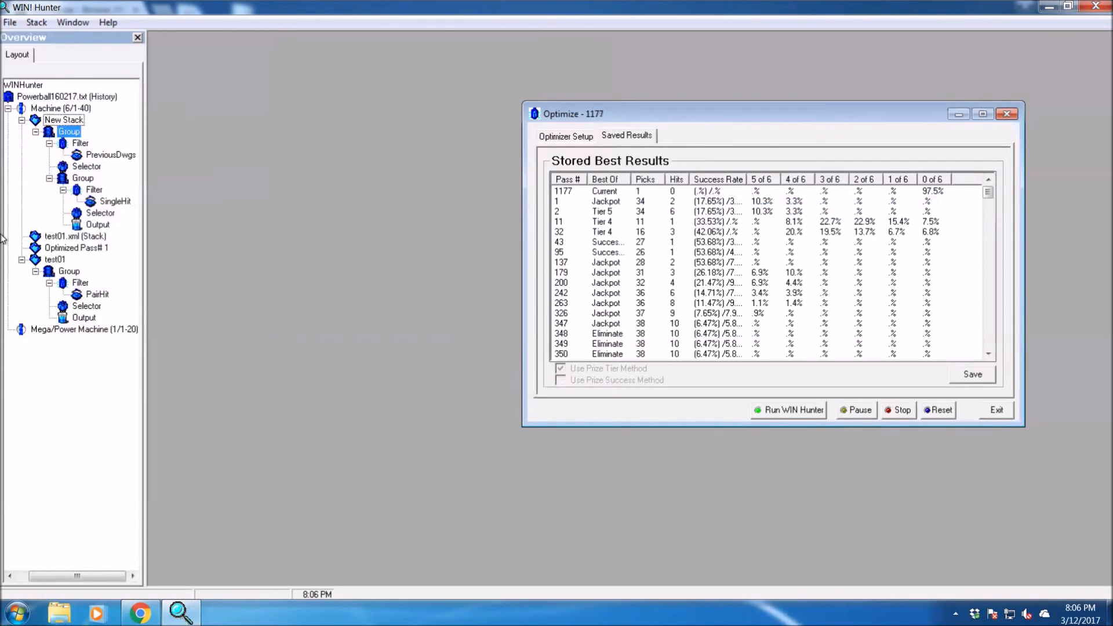
right_click(54, 260)
mouse_move(155, 420)
click(233, 417)
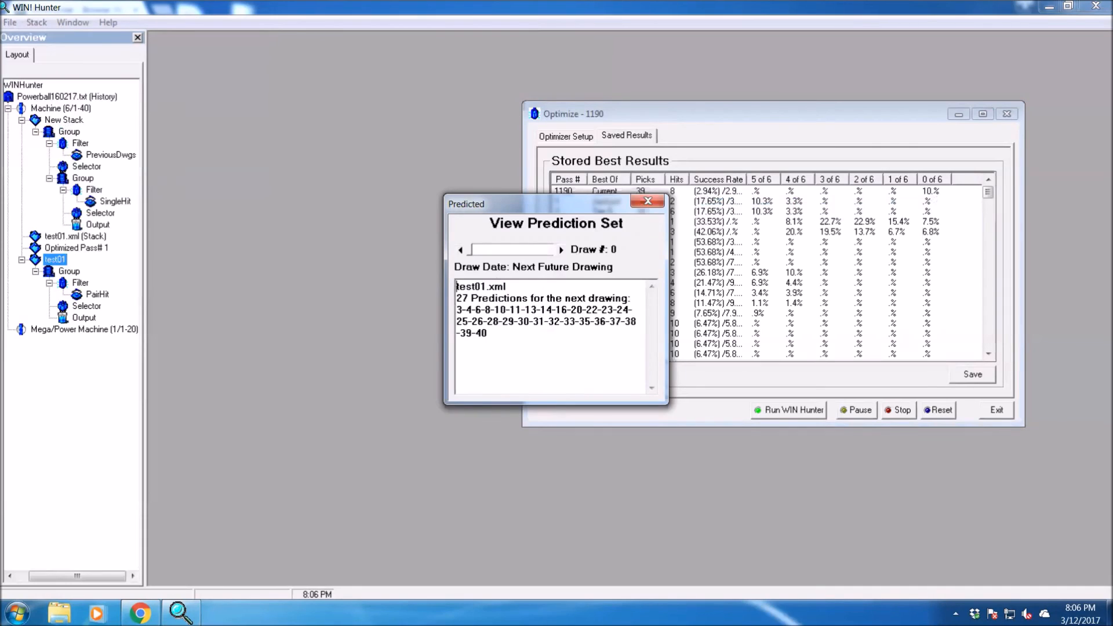
Review the test01 predictions from the next future drawing through draw 4, and close the prediction set
double_click(481, 322)
click(561, 251)
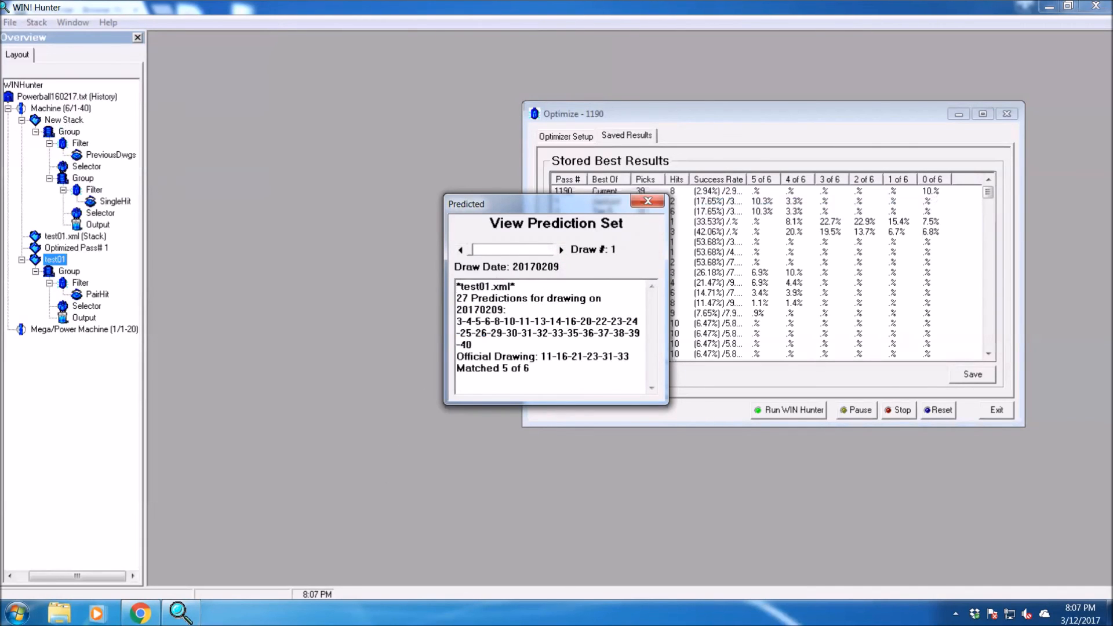
drag(457, 322, 530, 370)
click(561, 251)
click(561, 250)
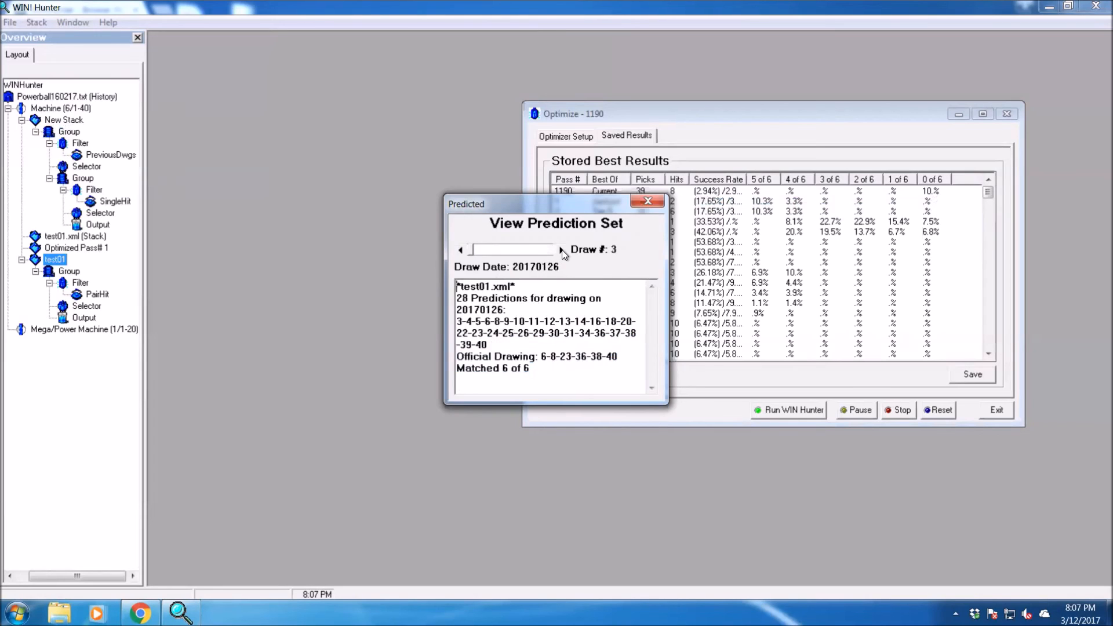
click(562, 250)
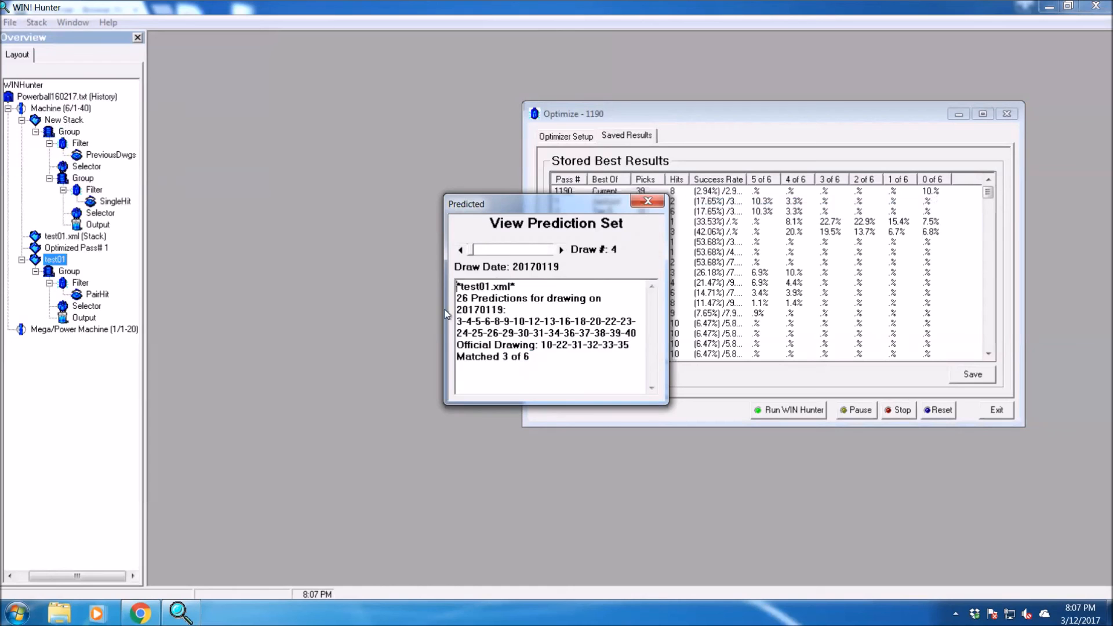
drag(530, 357, 412, 306)
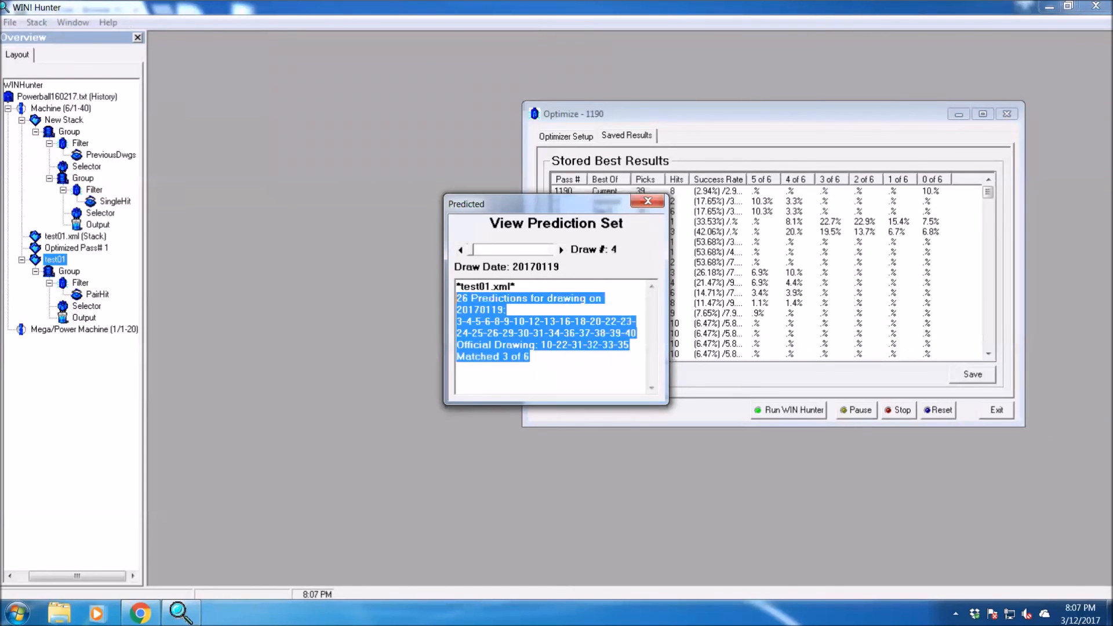
click(648, 203)
Stop the running optimization, acknowledge its completion and exit the Optimize window
click(896, 411)
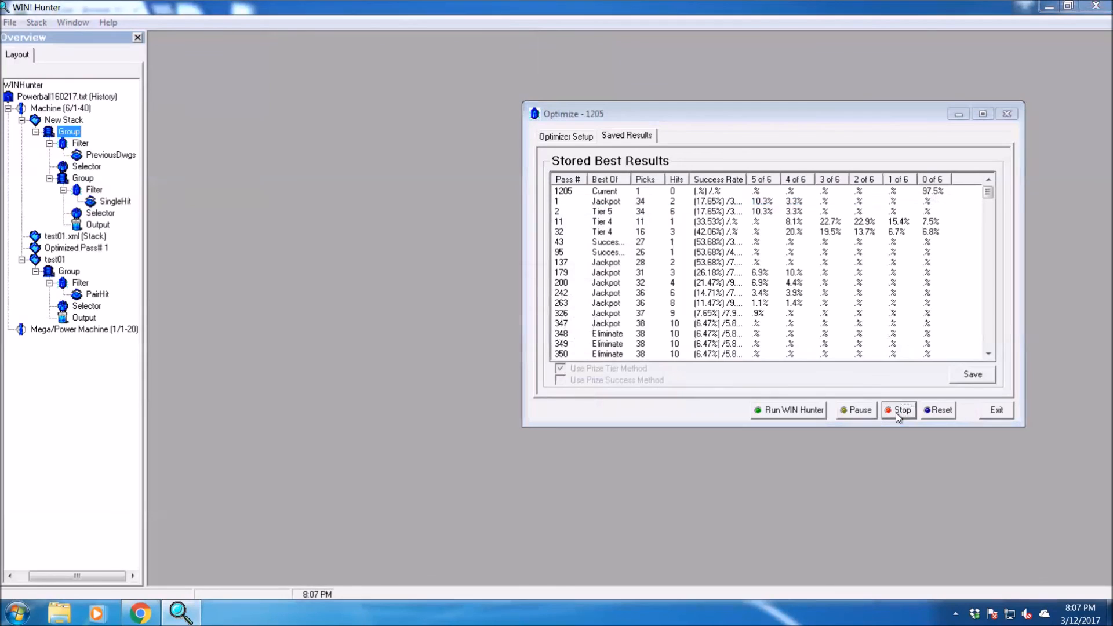
click(548, 347)
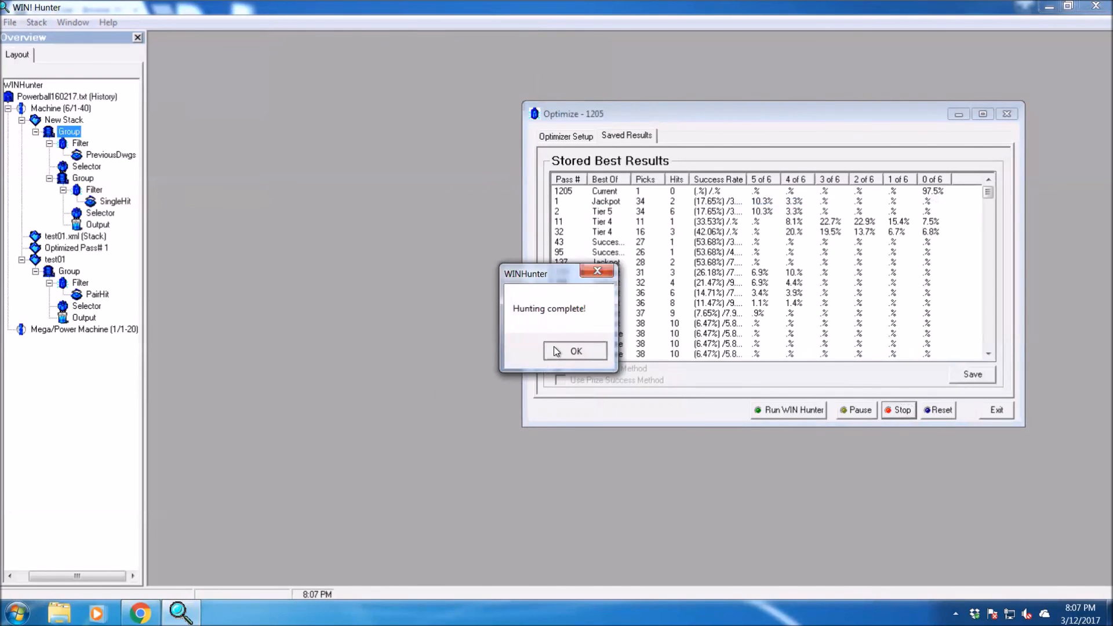
click(995, 415)
click(10, 22)
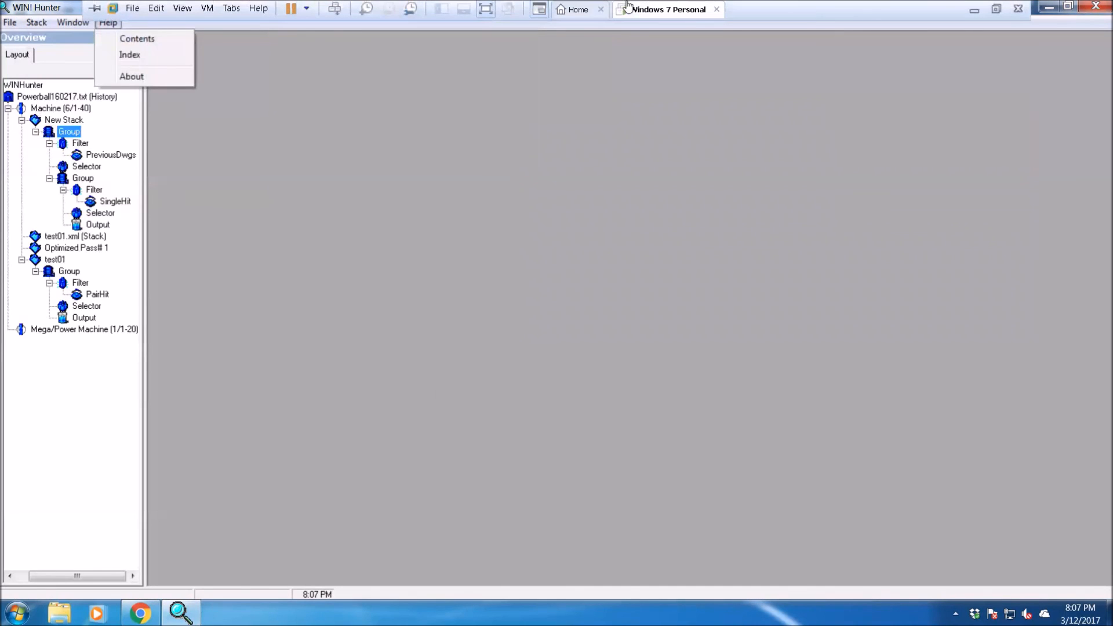
click(441, 482)
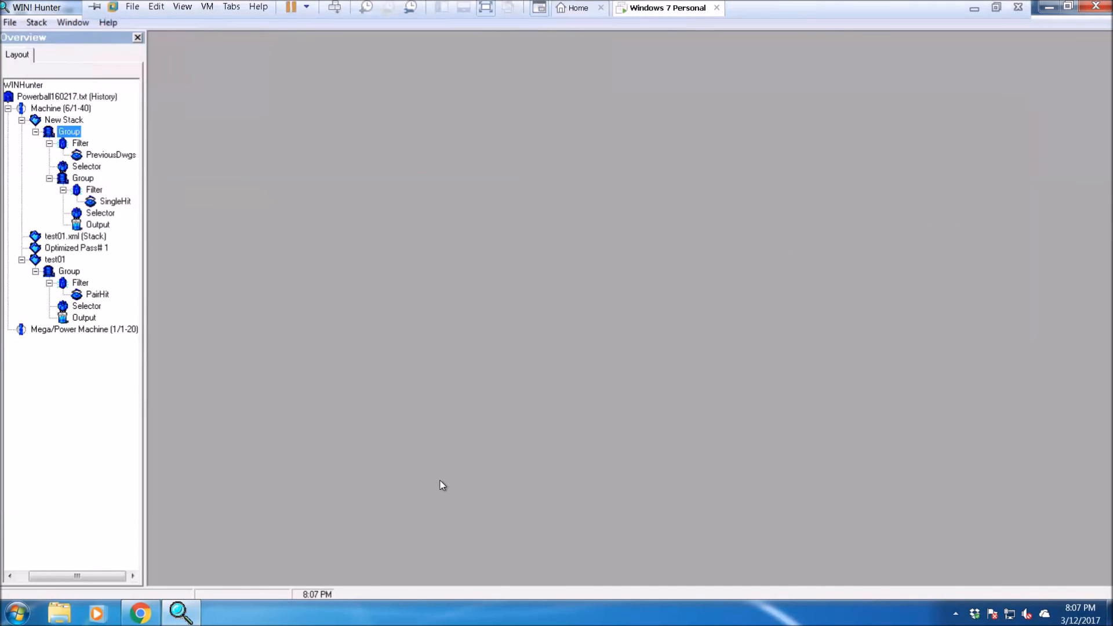